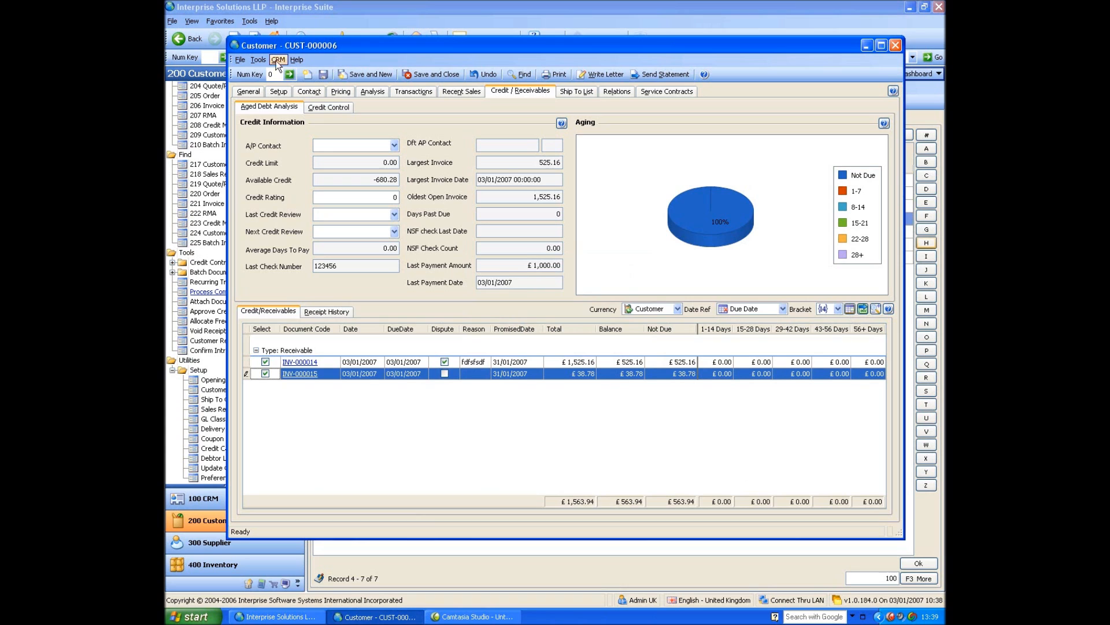
Review the customer's credit control options, and the setup and transactions of its ship-to record.
{"action": "left_click", "coordinate": [329, 107]}
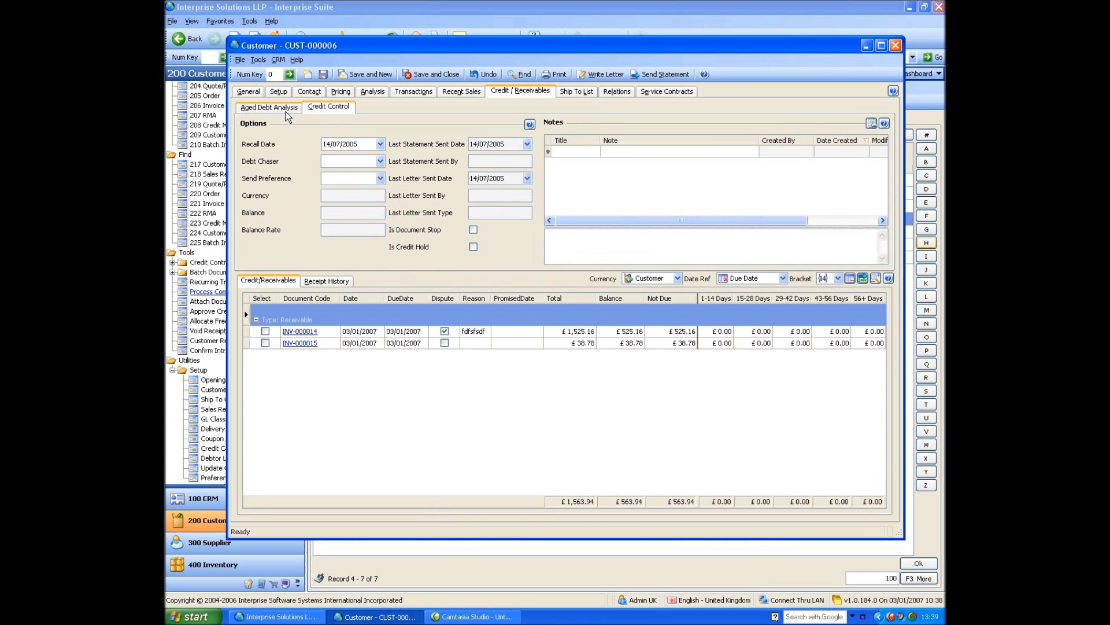
{"action": "left_click", "coordinate": [588, 91]}
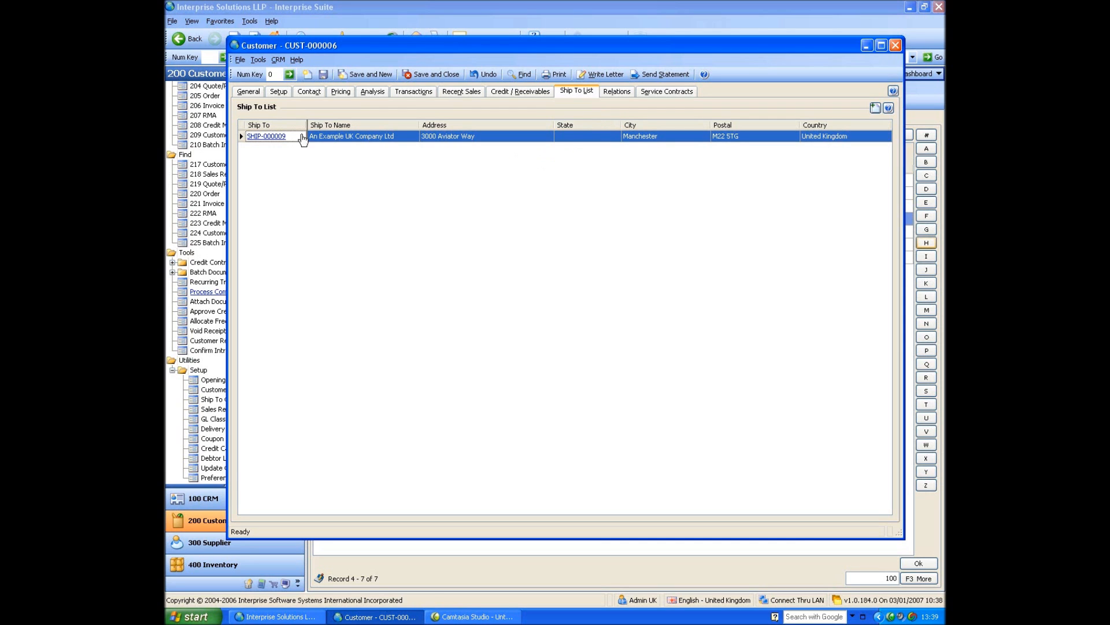
{"action": "left_click", "coordinate": [260, 137]}
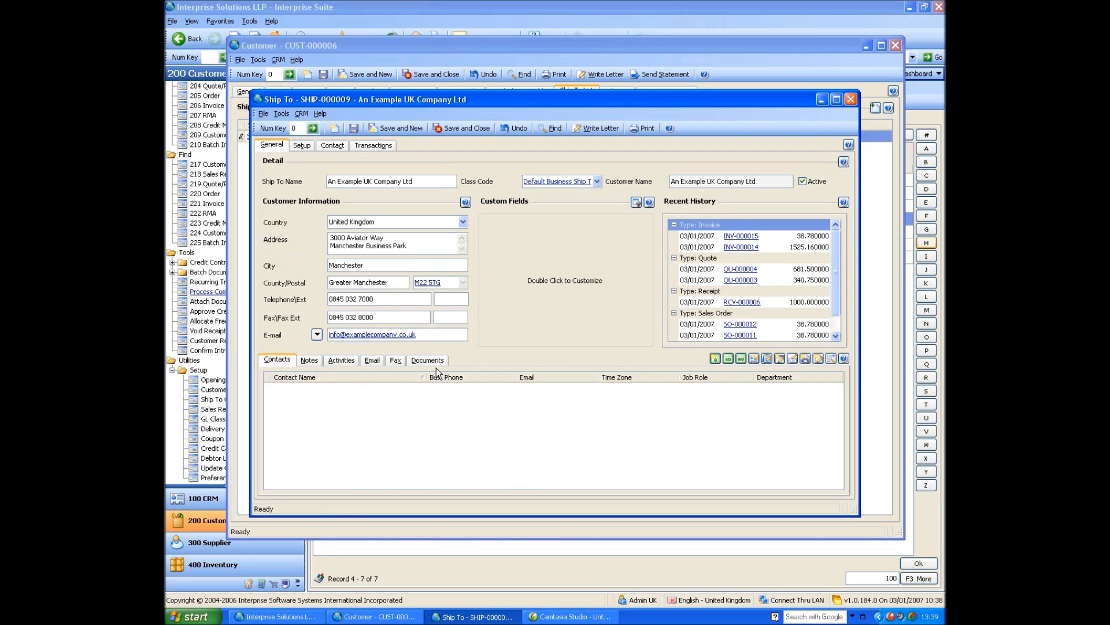
{"action": "left_click", "coordinate": [303, 146]}
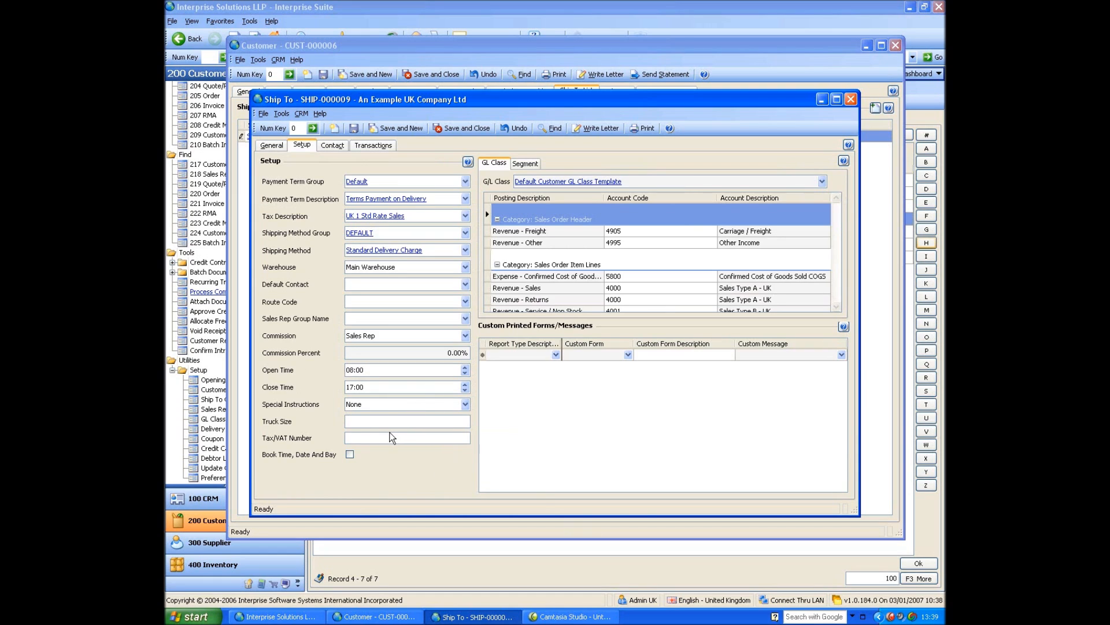
{"action": "left_click", "coordinate": [382, 146]}
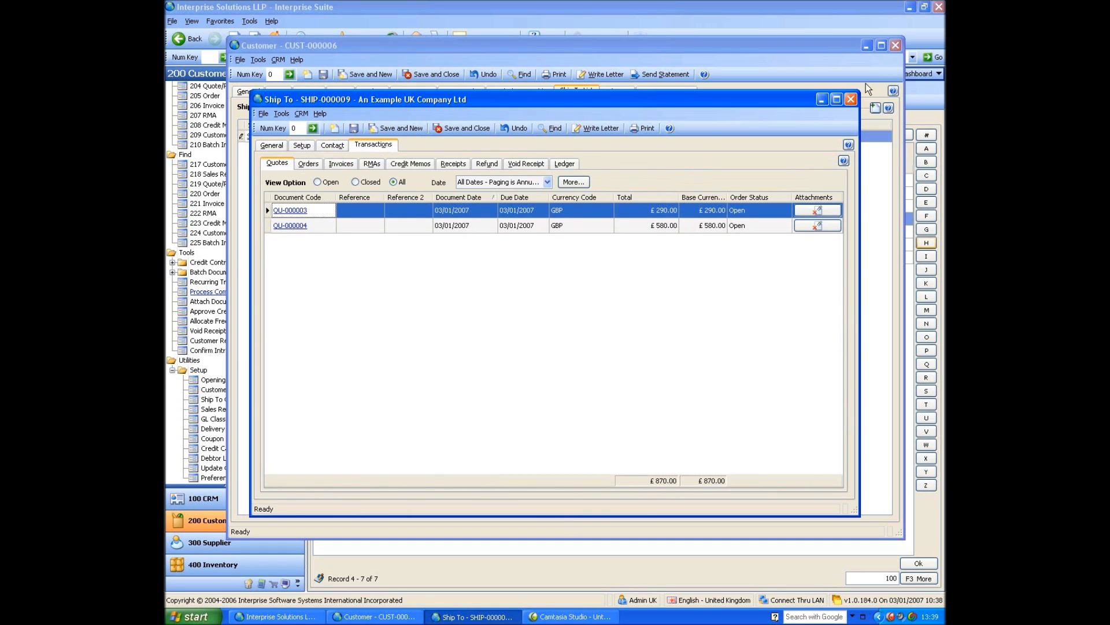
{"action": "left_click", "coordinate": [852, 101]}
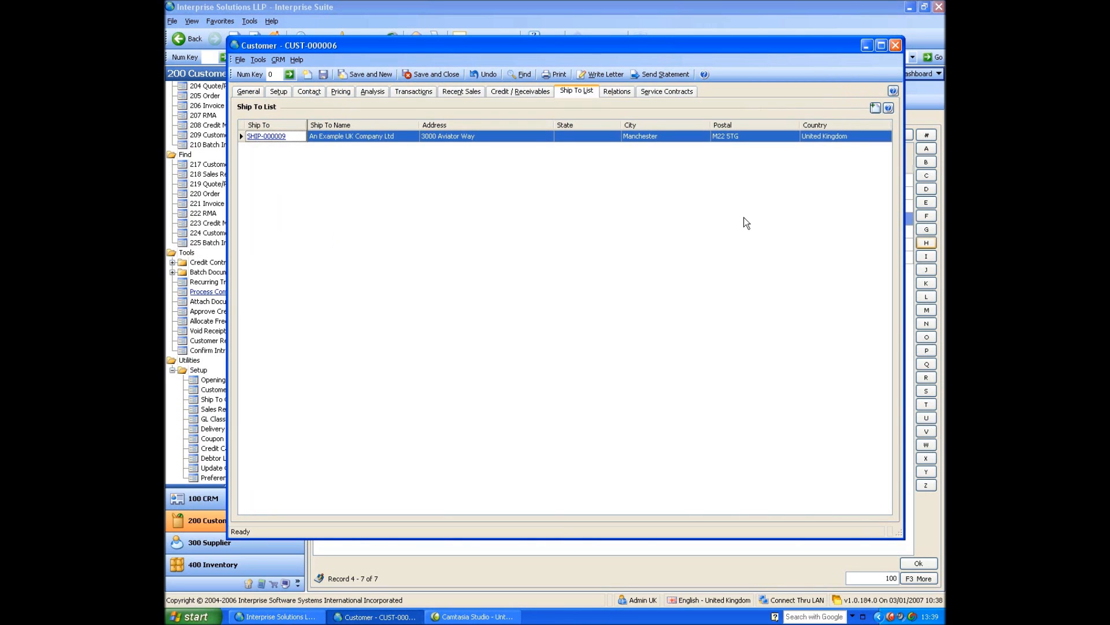
Review the customer's activities and cases, and close the customer record, saving the layout changes.
{"action": "left_click", "coordinate": [249, 91]}
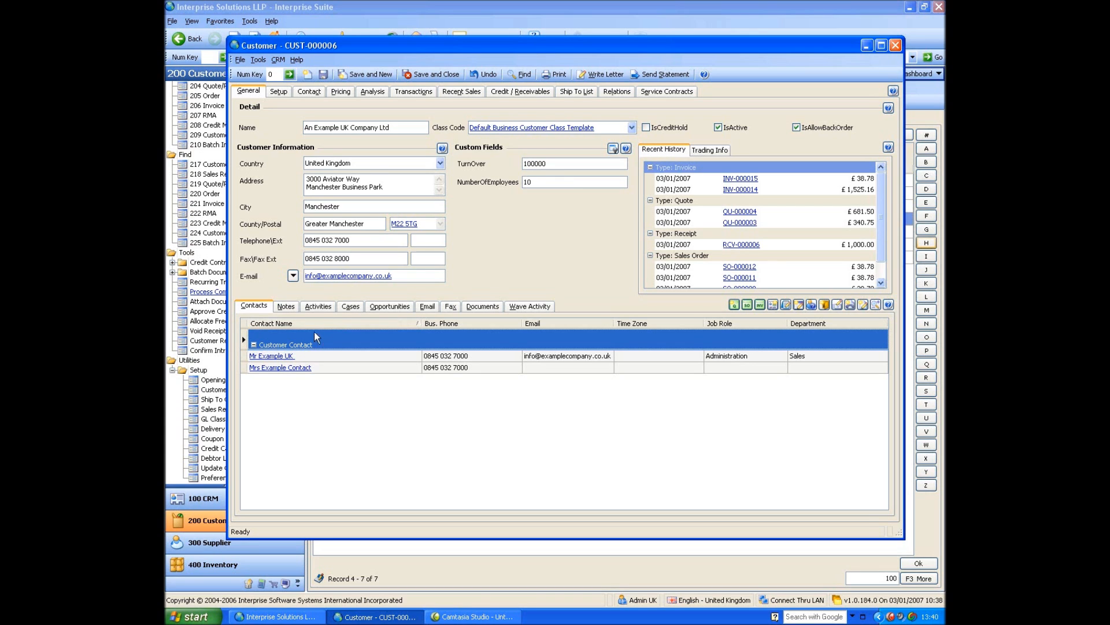
{"action": "left_click", "coordinate": [307, 307]}
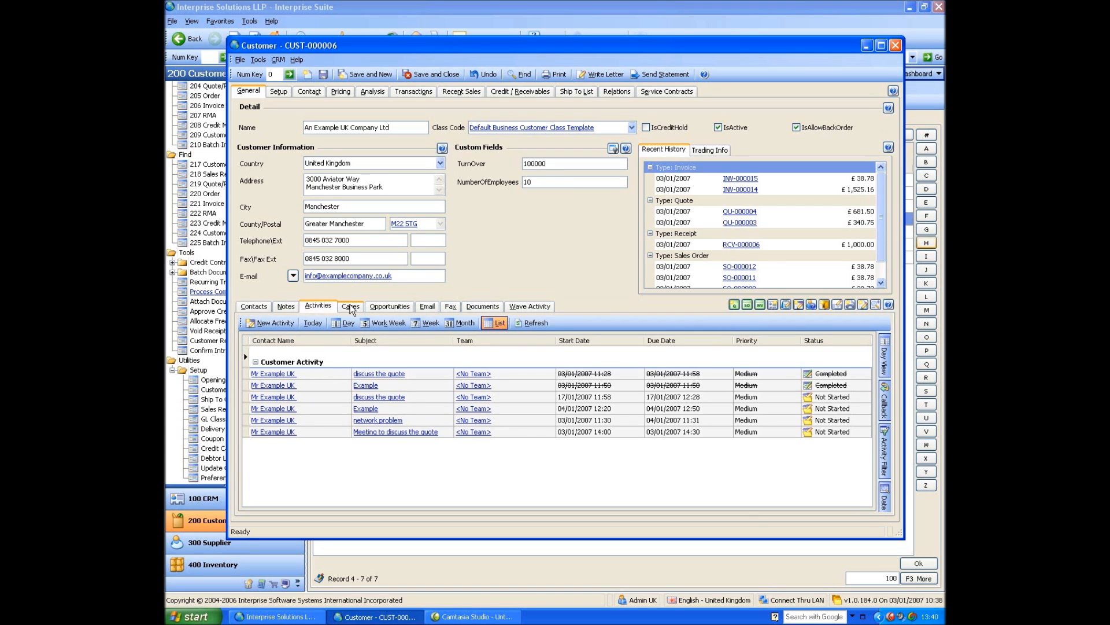
{"action": "left_click", "coordinate": [350, 307]}
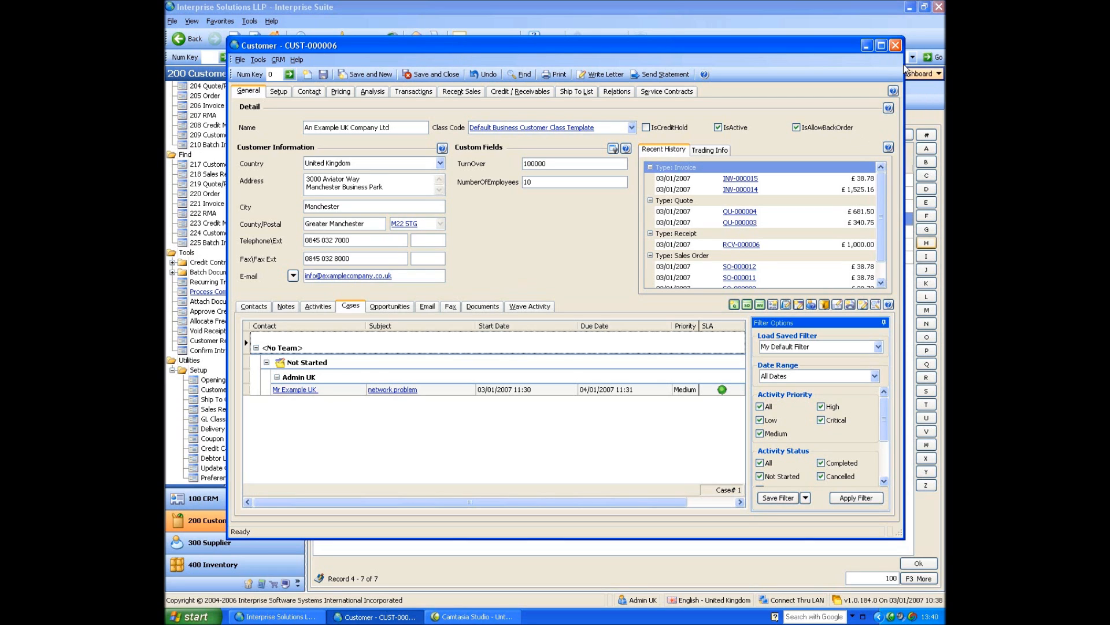
{"action": "left_click", "coordinate": [895, 45]}
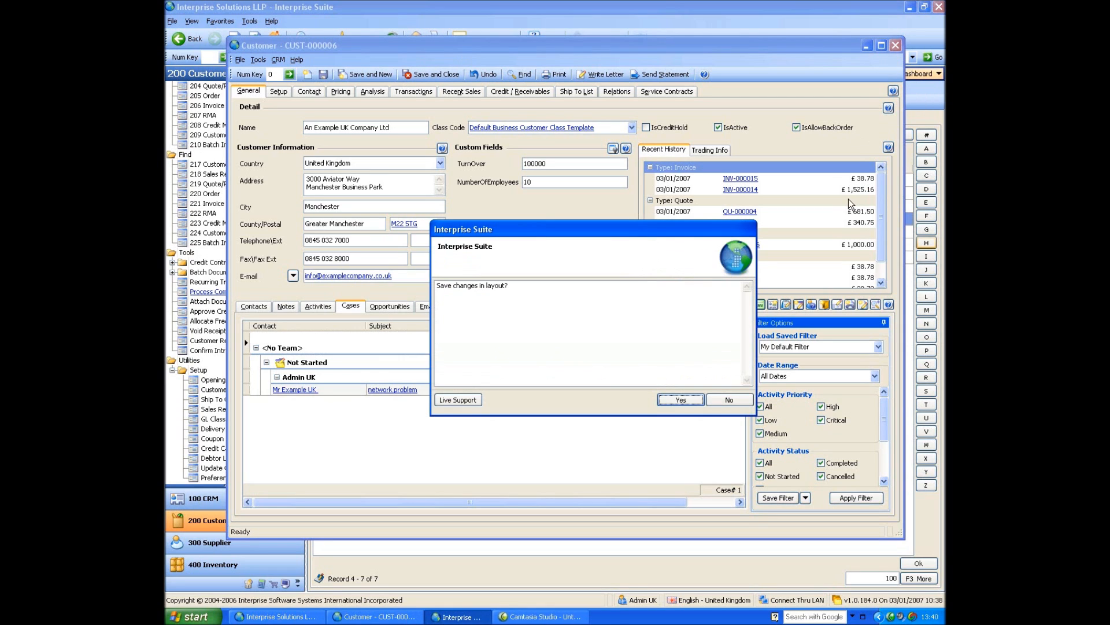
{"action": "left_click", "coordinate": [663, 404]}
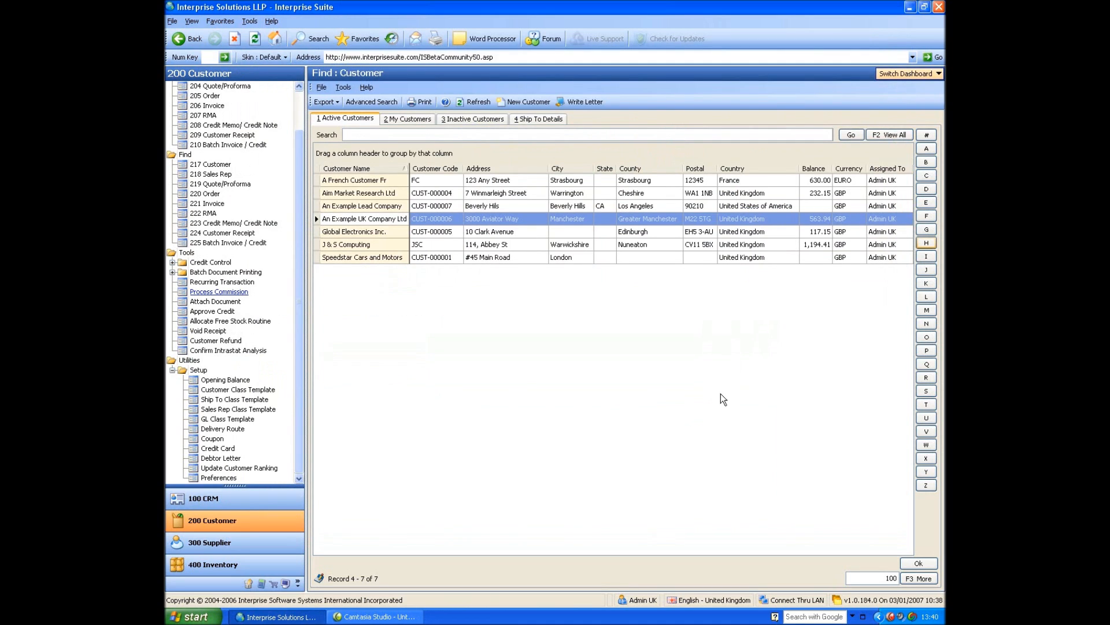
Start a new customer with the same billing and shipping information, using "A Customer France" as the name and contact name.
{"action": "scroll", "coordinate": [272, 88], "scroll_direction": "up", "scroll_amount": 1}
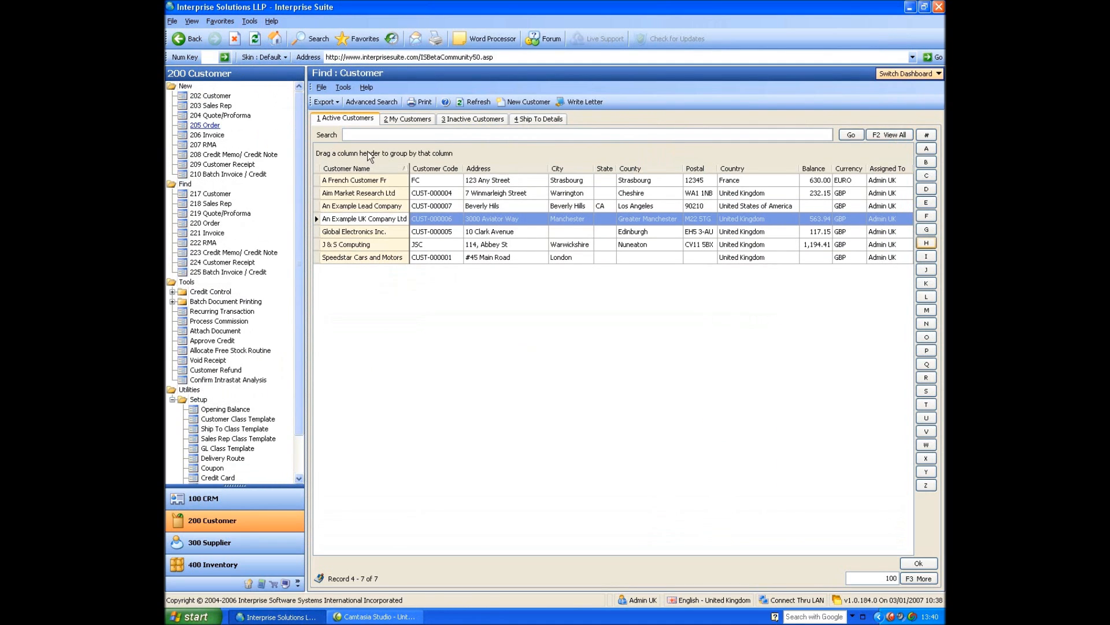
{"action": "left_click", "coordinate": [213, 96]}
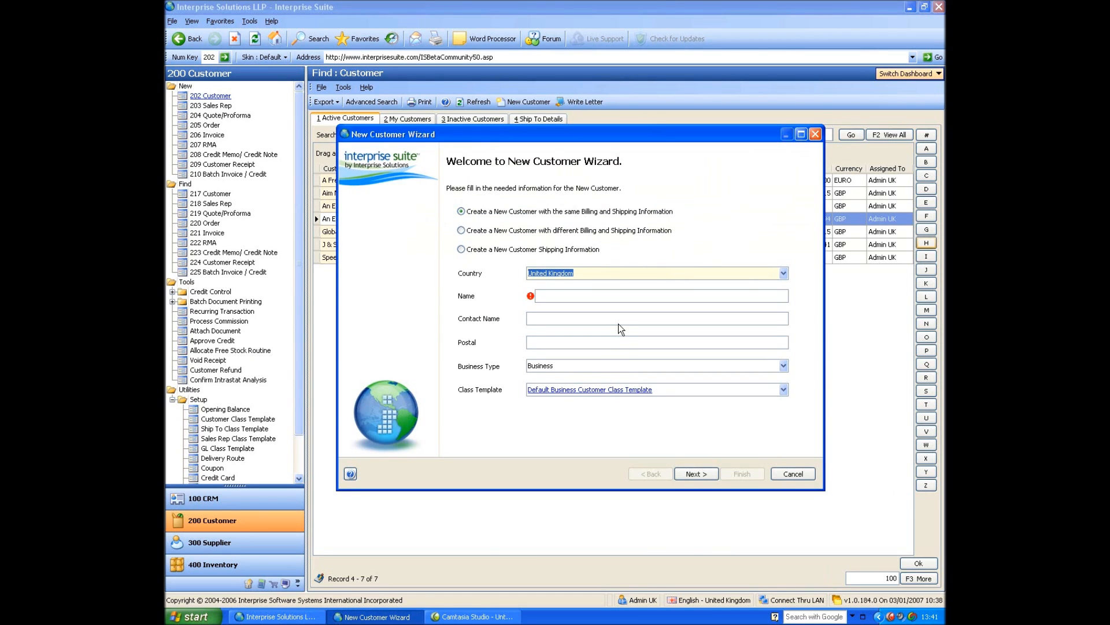
{"action": "key", "text": "Tab"}
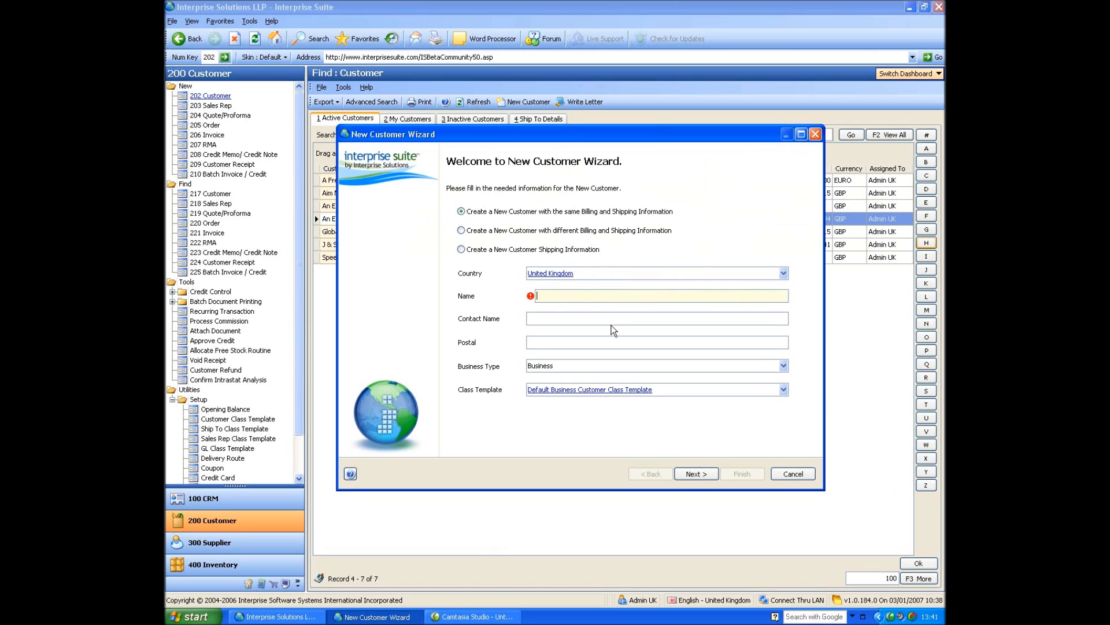
{"action": "type", "text": "A Customer France"}
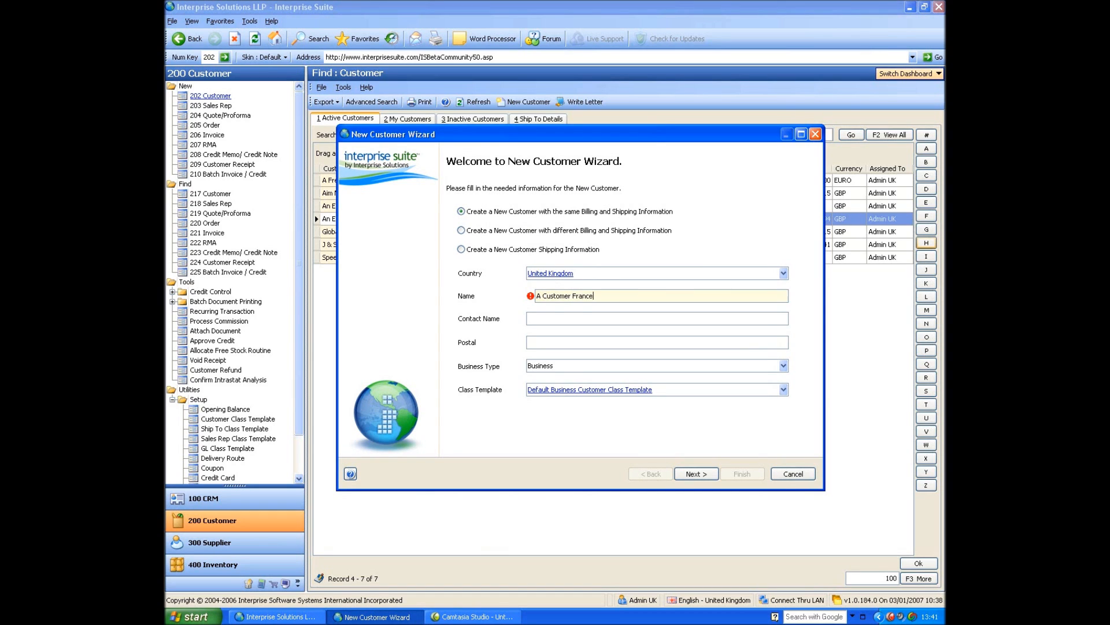
{"action": "key", "text": "Tab"}
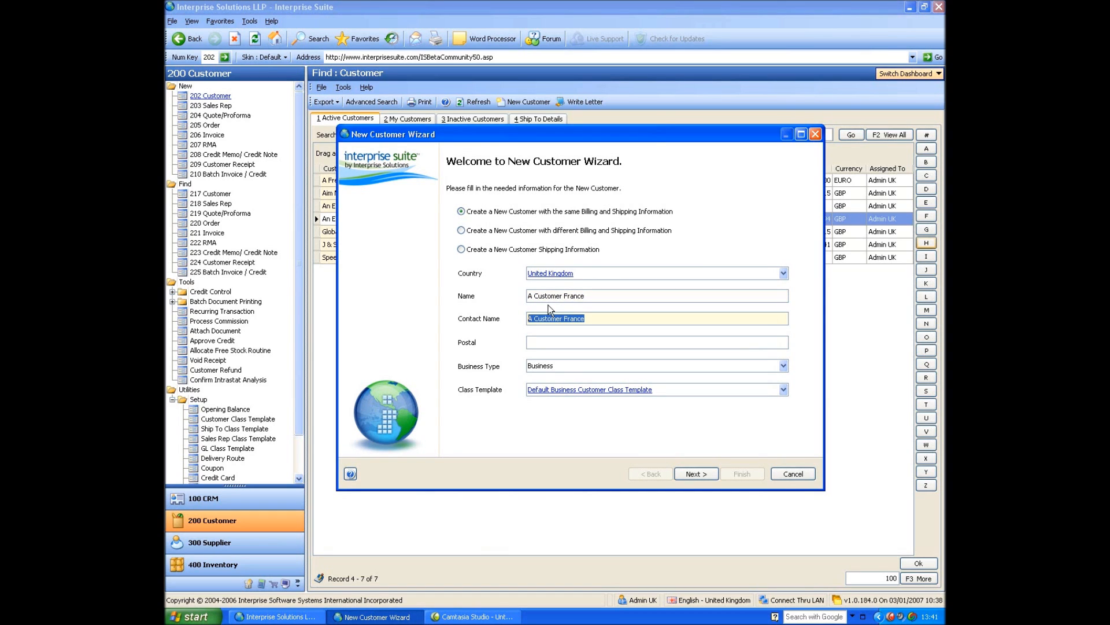
Set the new customer's country to France and business type to Business, and check the currency in the billing information.
{"action": "left_click", "coordinate": [598, 274]}
{"action": "type", "text": "Fran"}
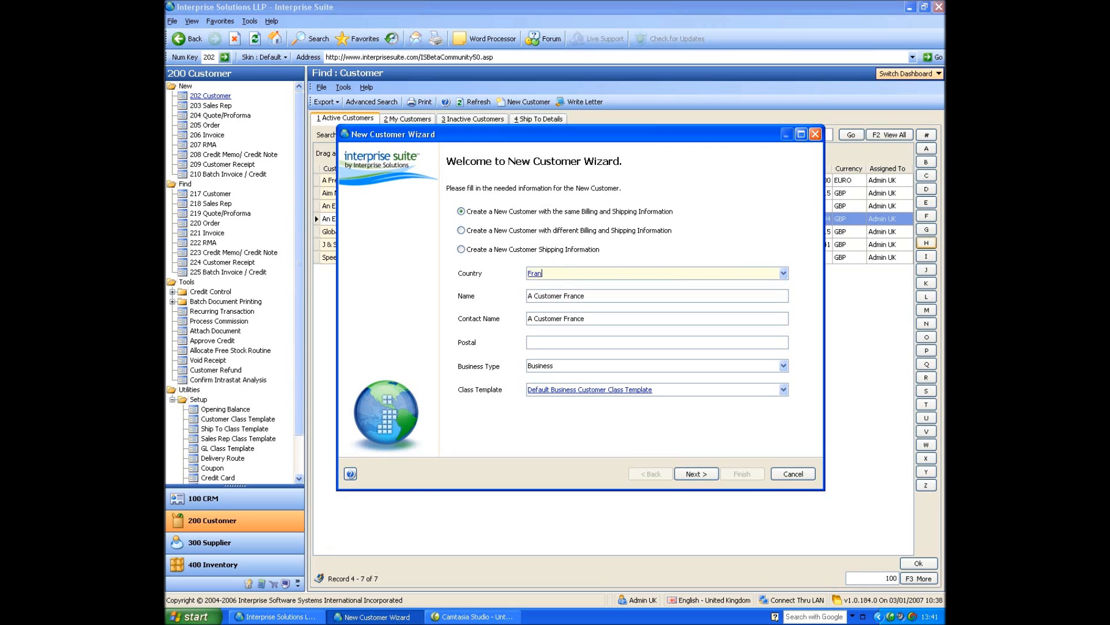
{"action": "type", "text": "ce"}
{"action": "key", "text": "Tab"}
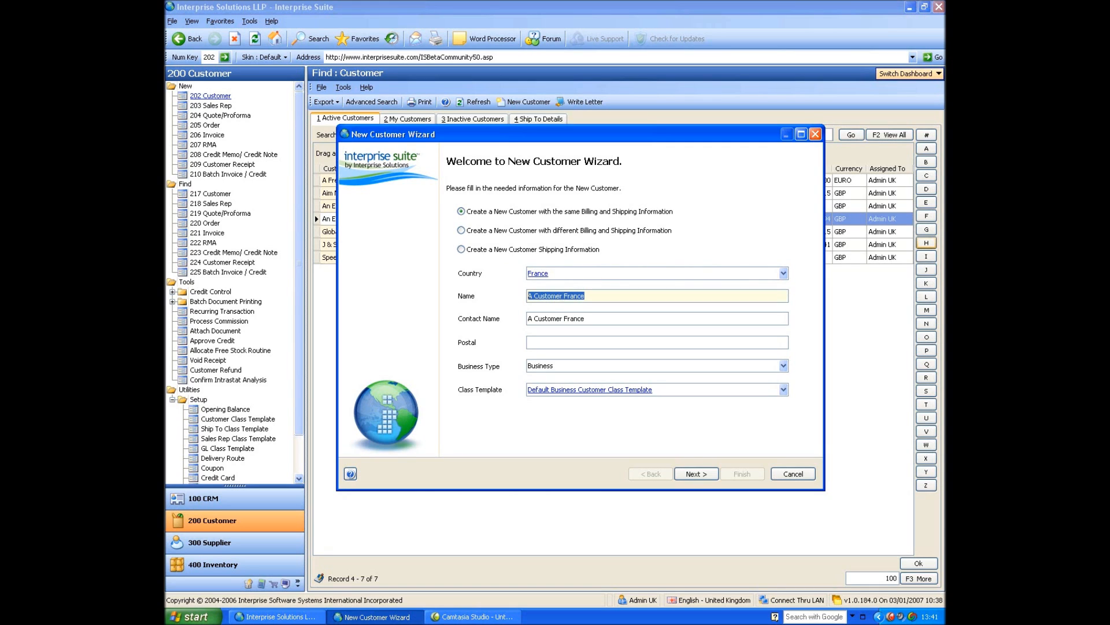
{"action": "left_click", "coordinate": [542, 343]}
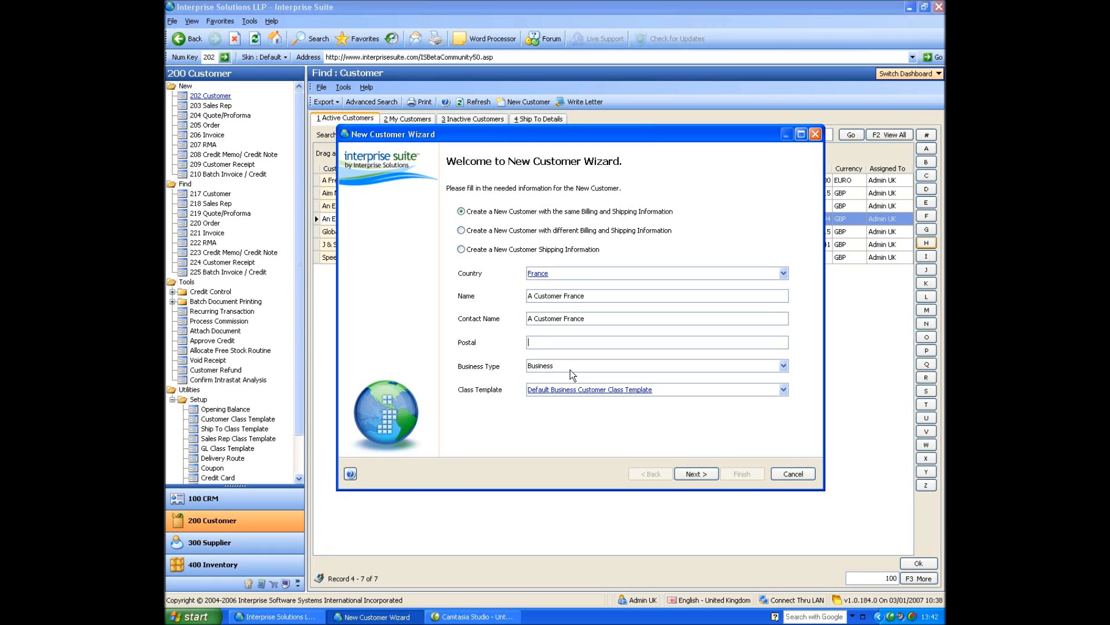
{"action": "left_click", "coordinate": [540, 365]}
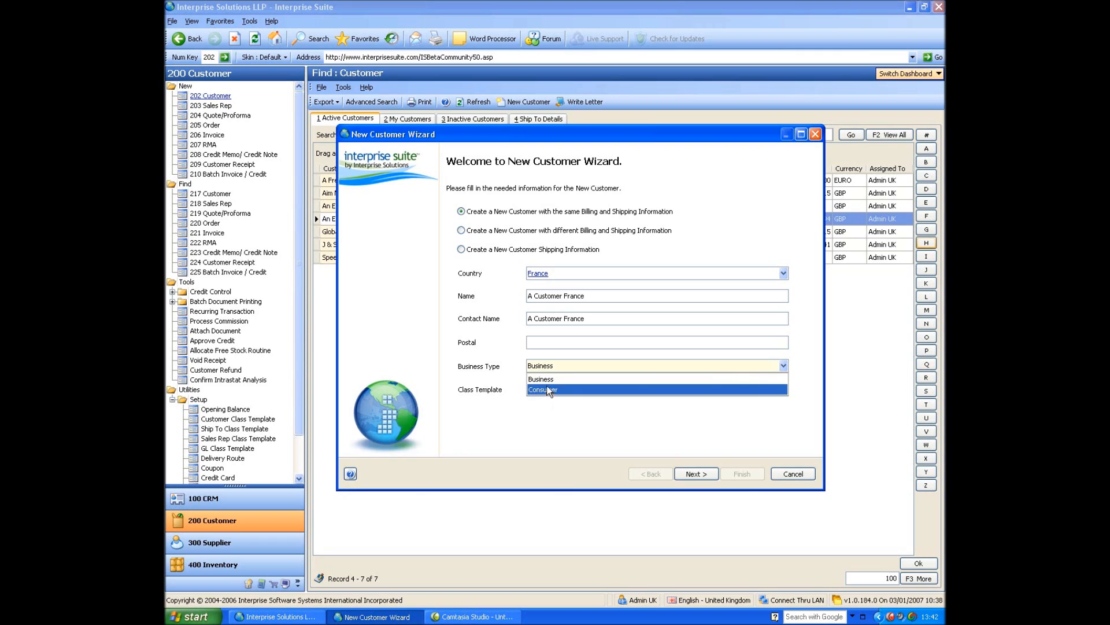
{"action": "left_click", "coordinate": [543, 380]}
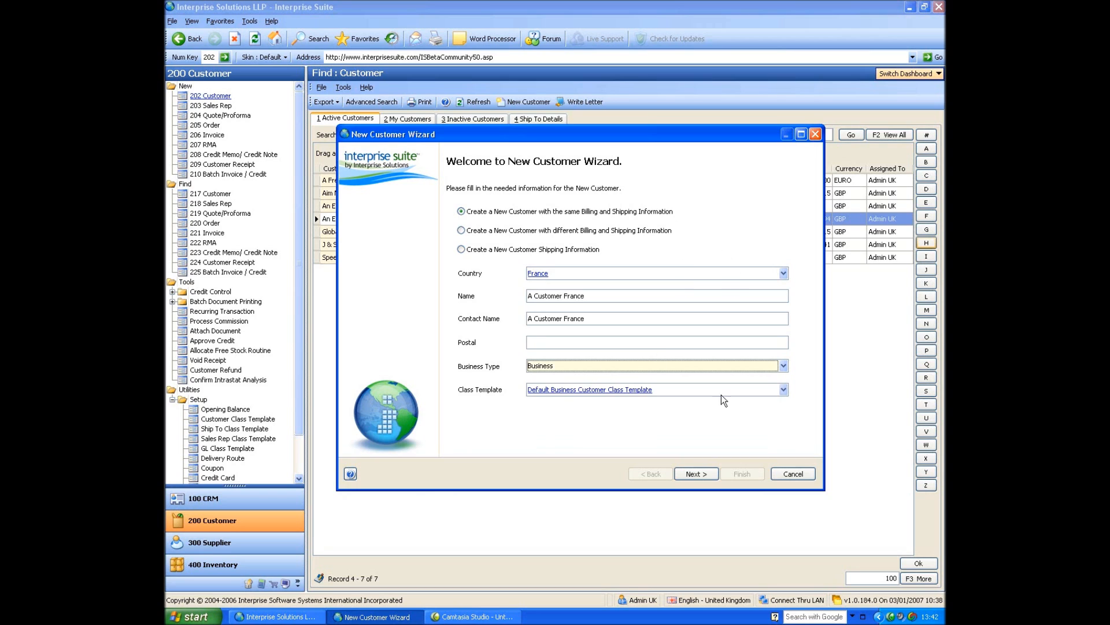
{"action": "left_click", "coordinate": [697, 474]}
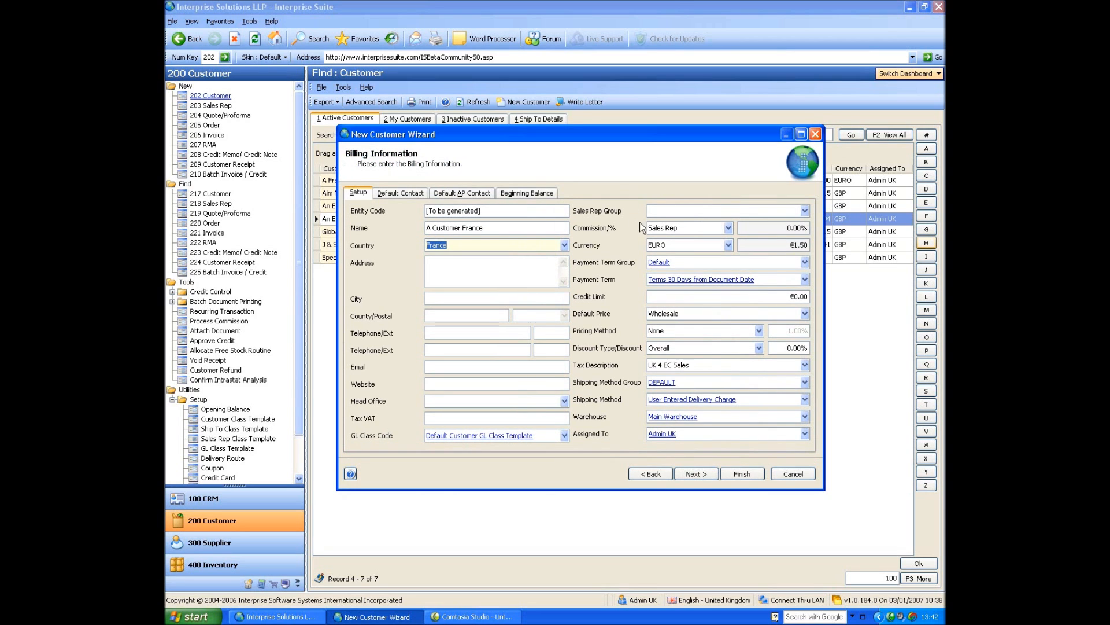
{"action": "left_click", "coordinate": [668, 246]}
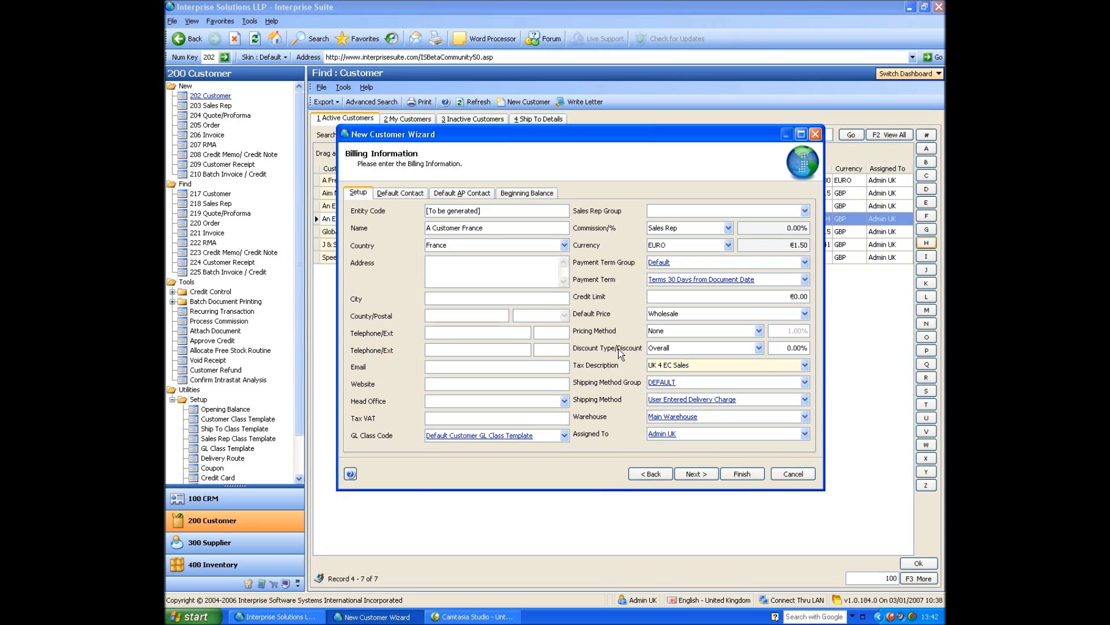
Return to the initial customer details and change the country to United Kingdom.
{"action": "left_click", "coordinate": [650, 473]}
{"action": "left_click", "coordinate": [587, 271]}
{"action": "type", "text": "unite"}
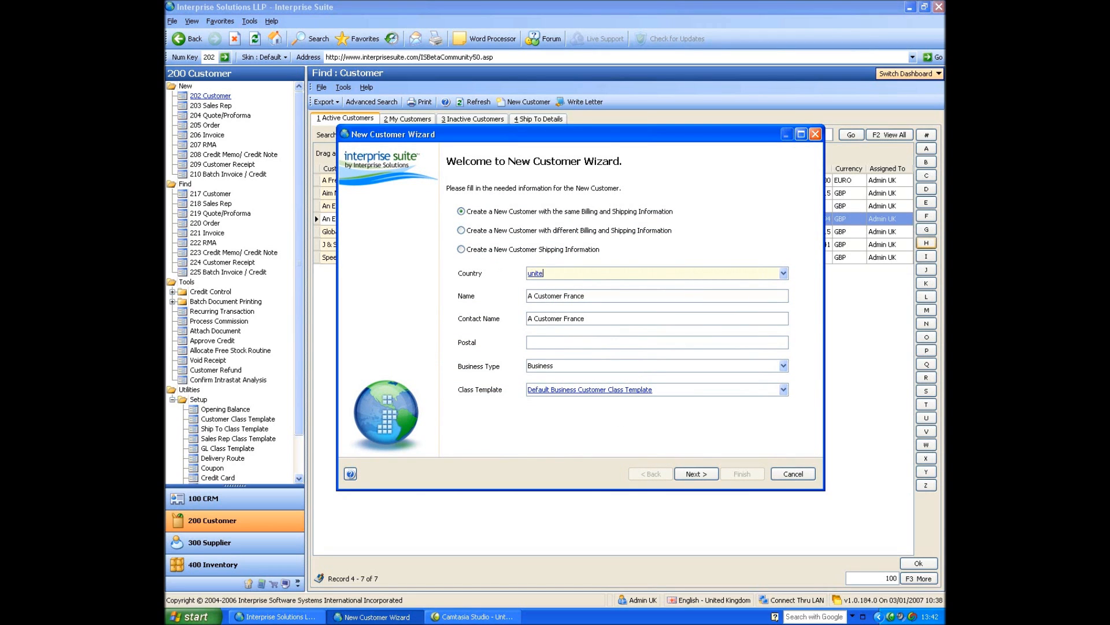
{"action": "type", "text": "d"}
{"action": "key", "text": "Tab"}
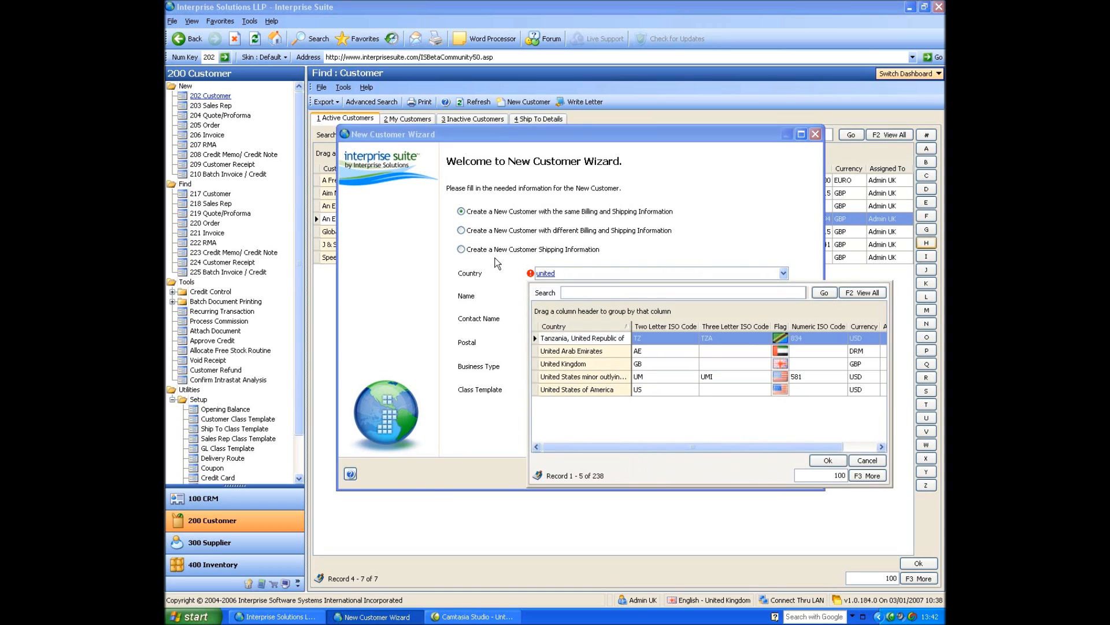
{"action": "key", "text": "Down"}
{"action": "key", "text": "Down"}
{"action": "key", "text": "Return"}
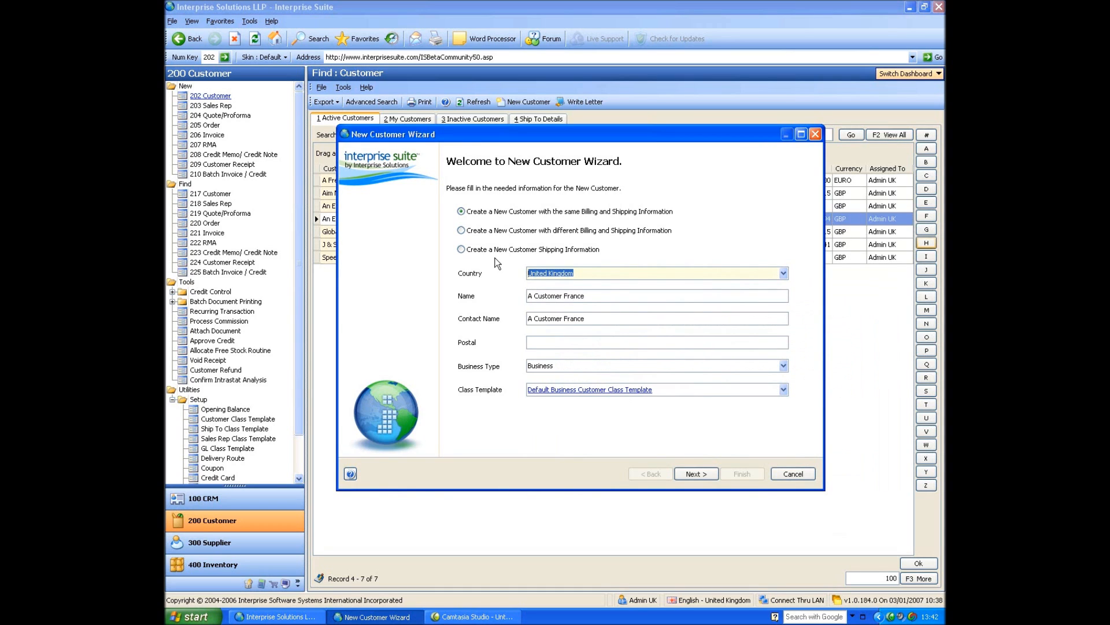
Set the country to France and business type to Consumer, and check the tax description and currency in the billing information.
{"action": "type", "text": "france"}
{"action": "key", "text": "Tab"}
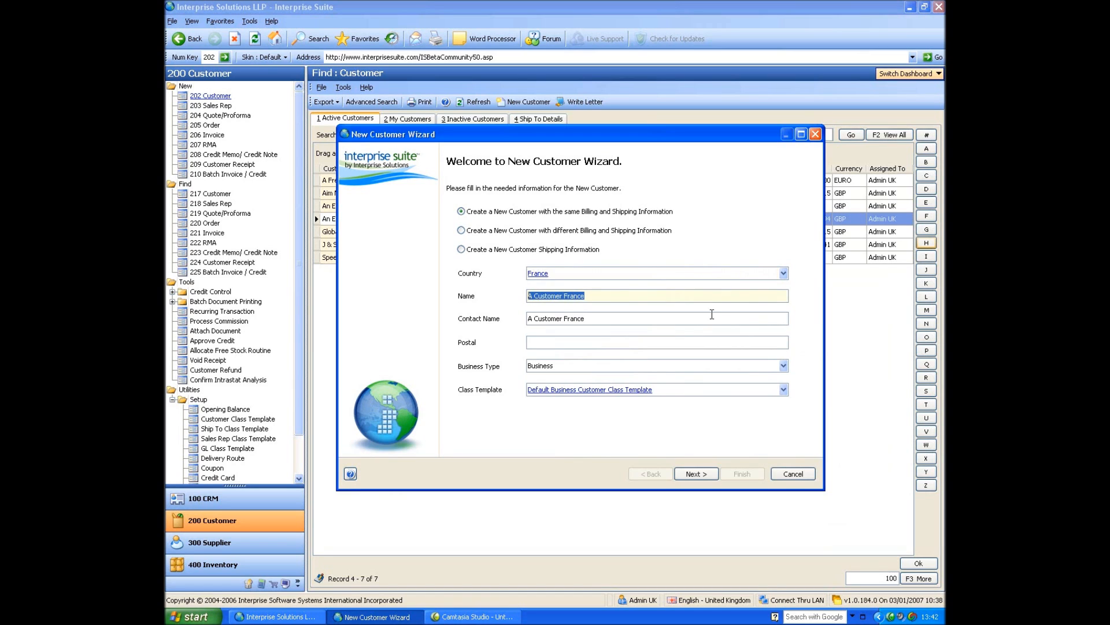
{"action": "left_click", "coordinate": [633, 366]}
{"action": "left_click", "coordinate": [585, 391]}
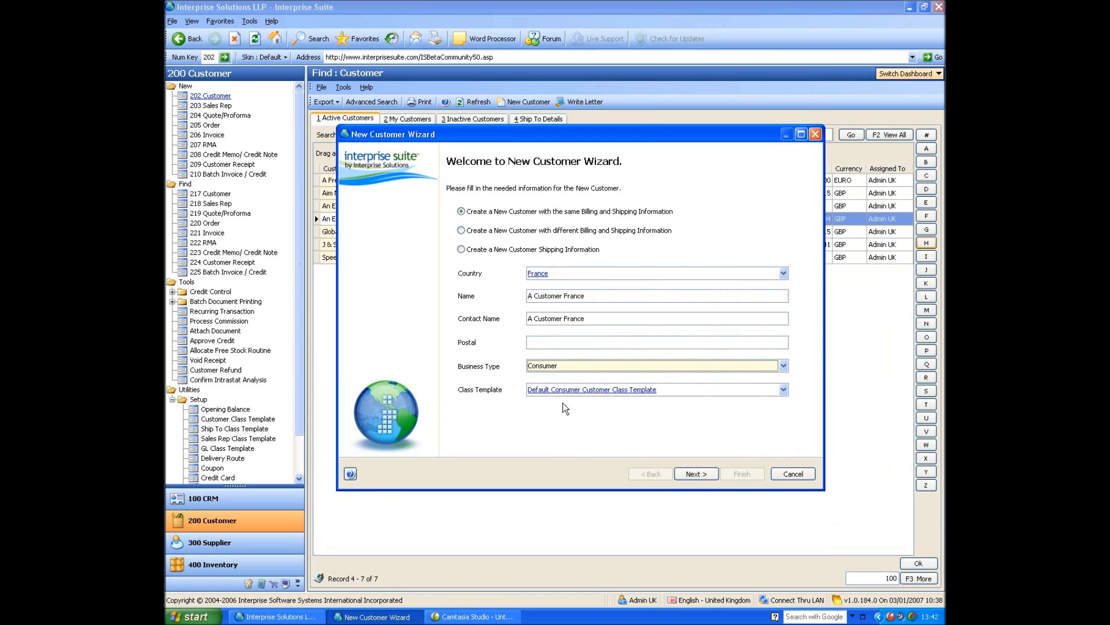
{"action": "left_click", "coordinate": [696, 476]}
{"action": "left_click", "coordinate": [674, 367]}
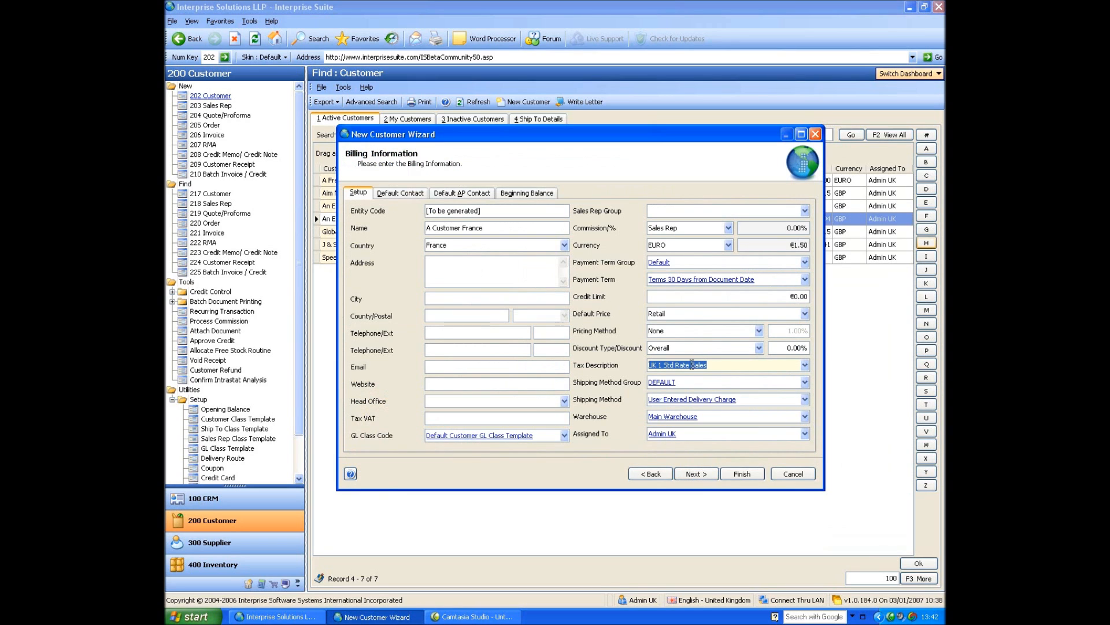
{"action": "left_click", "coordinate": [668, 244]}
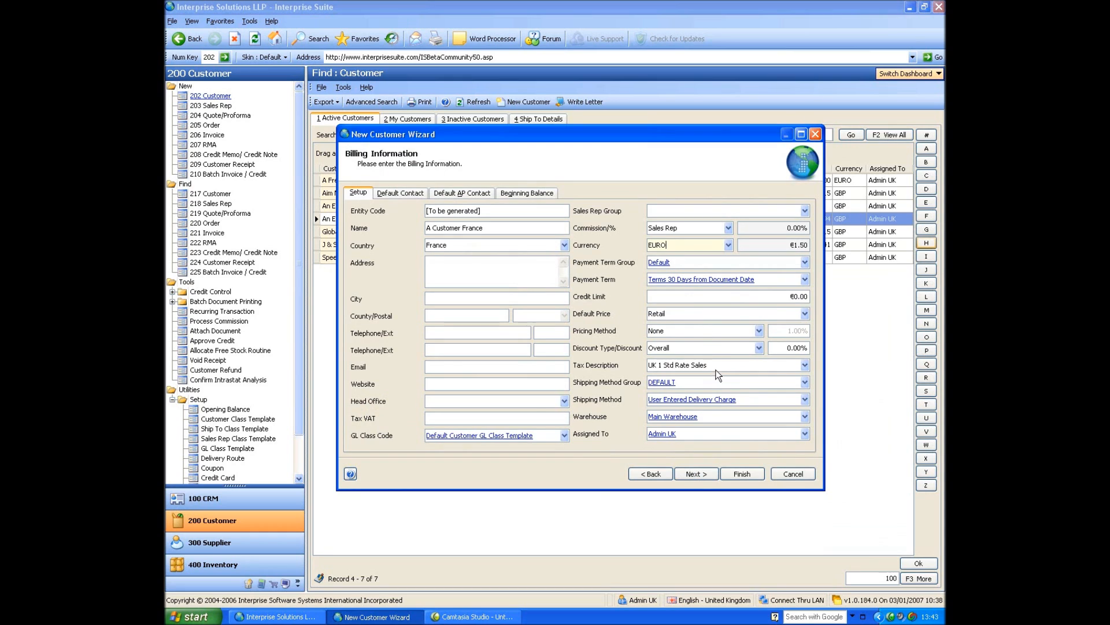
Go back to the initial customer details and set the country to United Kingdom, declining to add "united kind" as a new value.
{"action": "left_click", "coordinate": [650, 473]}
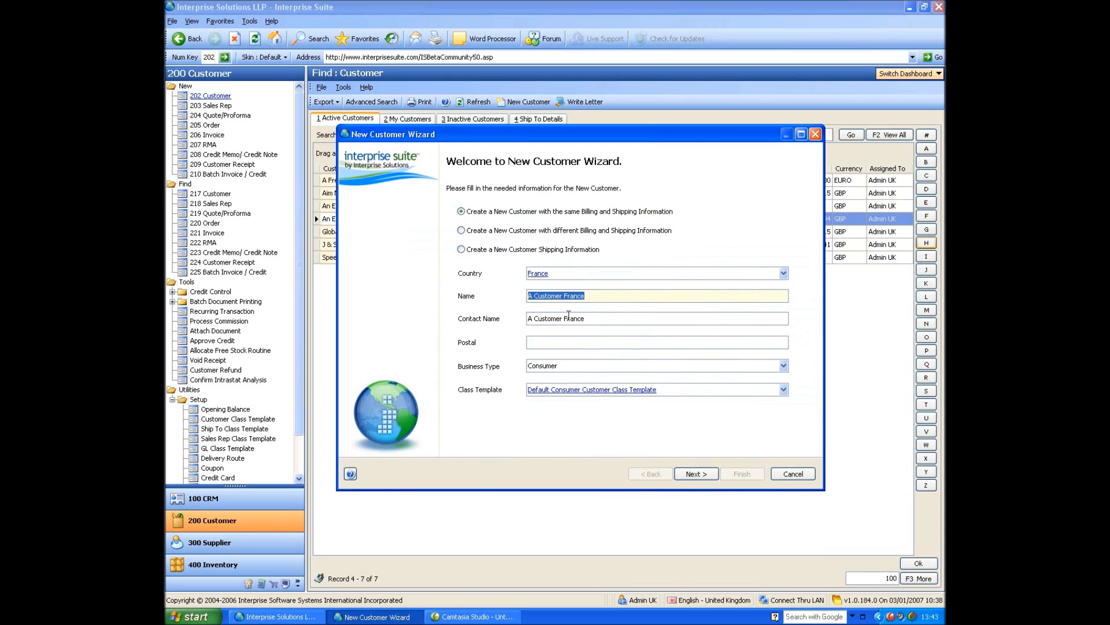
{"action": "left_click", "coordinate": [569, 276]}
{"action": "type", "text": "united kingd"}
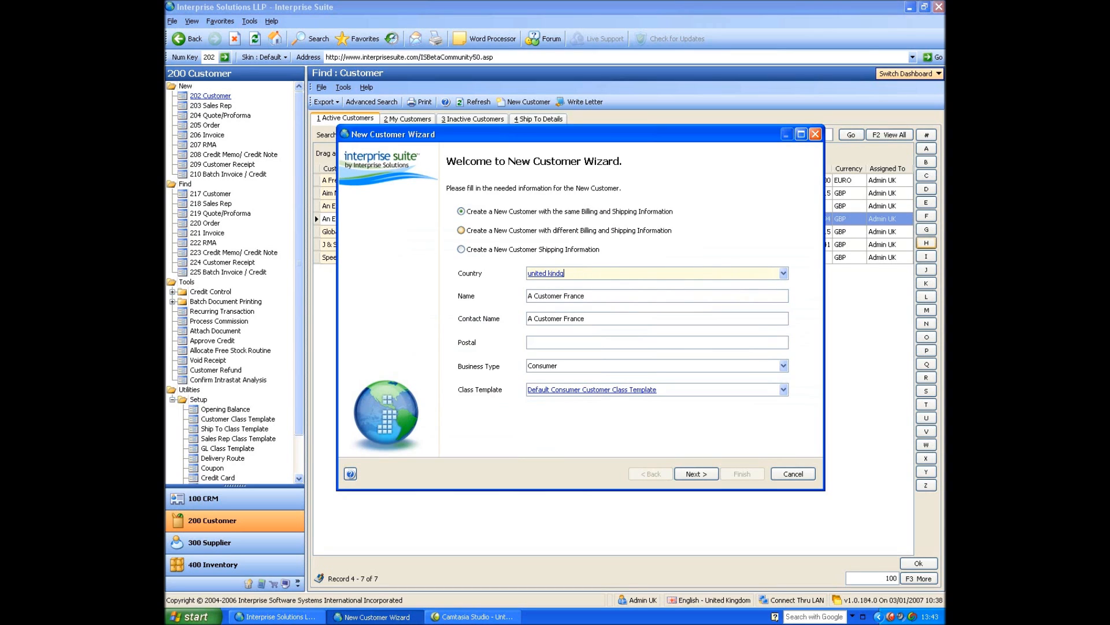
{"action": "key", "text": "BackSpace"}
{"action": "key", "text": "Return"}
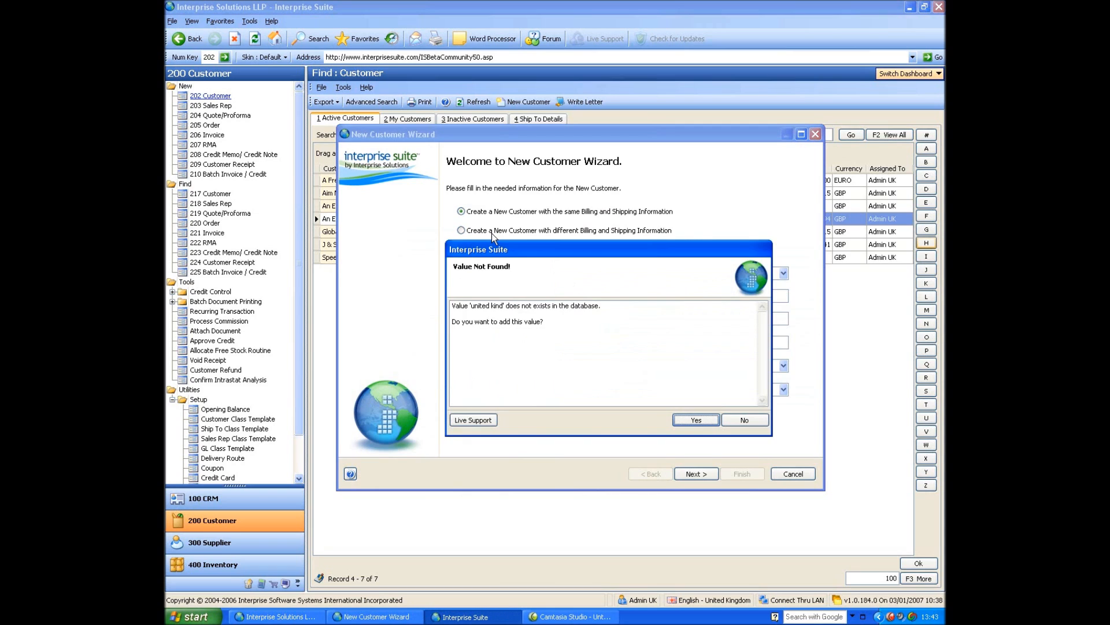
{"action": "left_click", "coordinate": [744, 420]}
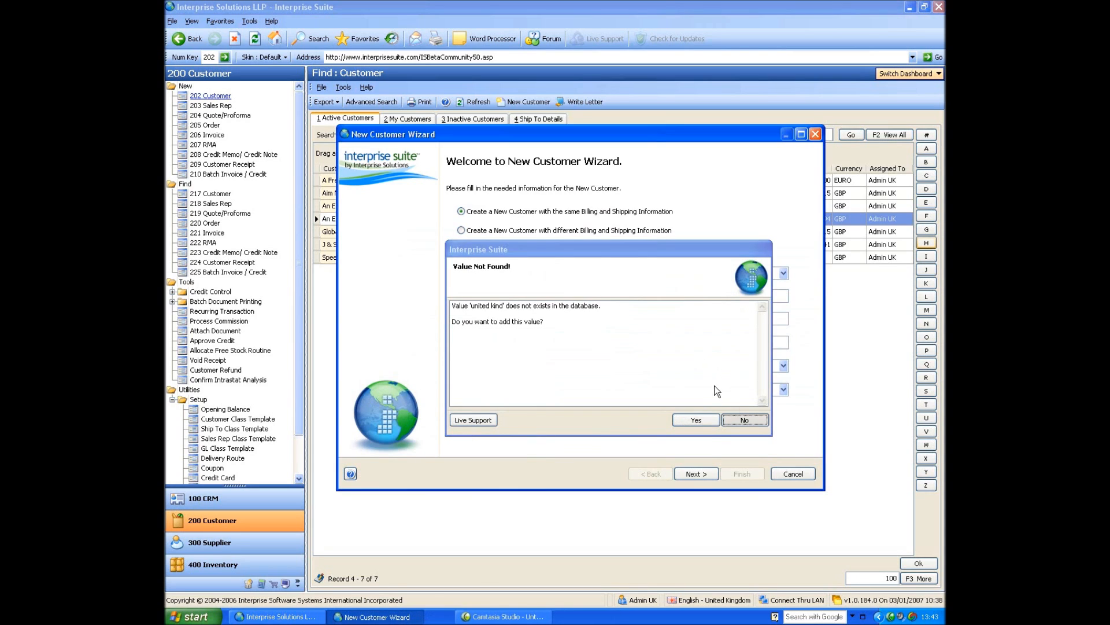
{"action": "type", "text": "unit"}
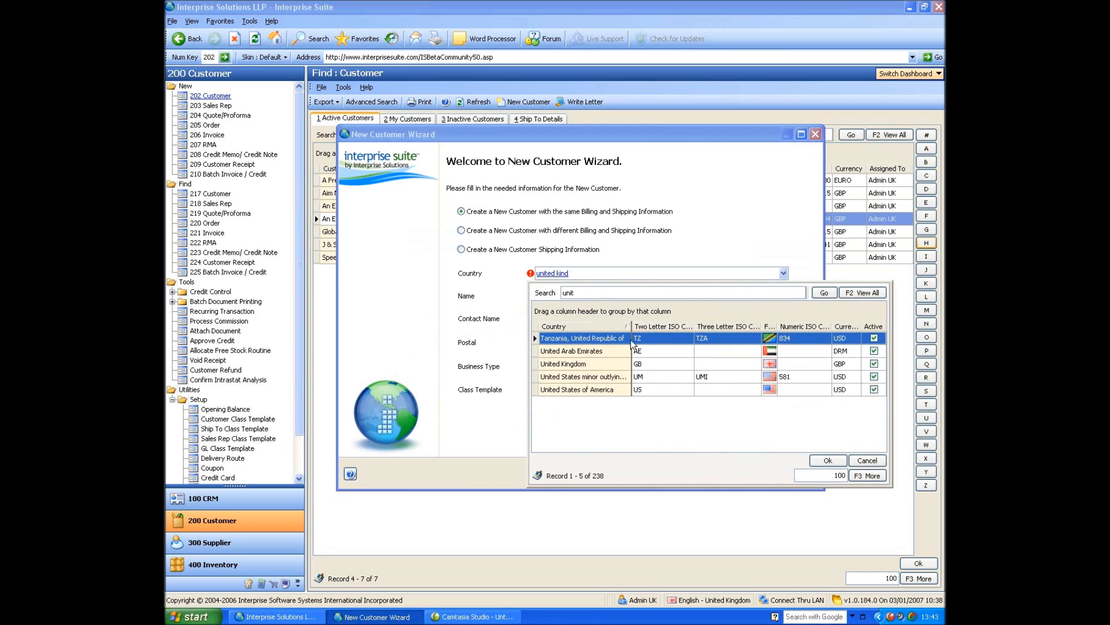
{"action": "left_click", "coordinate": [613, 366]}
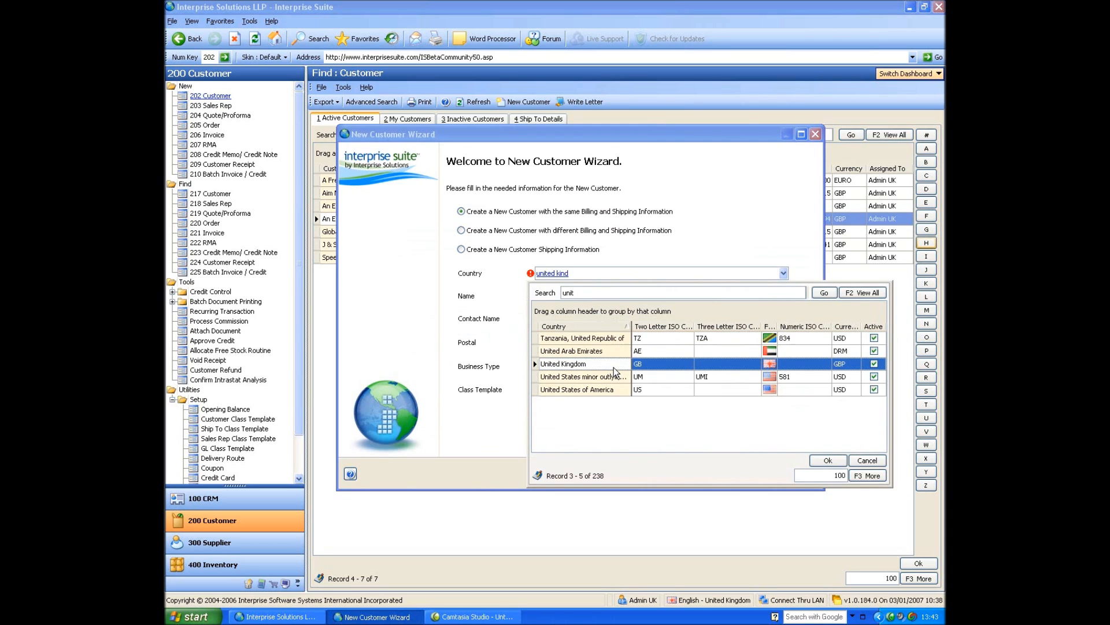
{"action": "left_click", "coordinate": [829, 461]}
Set the business type to Business and finish the new customer, keeping the default billing information.
{"action": "left_click", "coordinate": [563, 362]}
{"action": "left_click", "coordinate": [561, 377]}
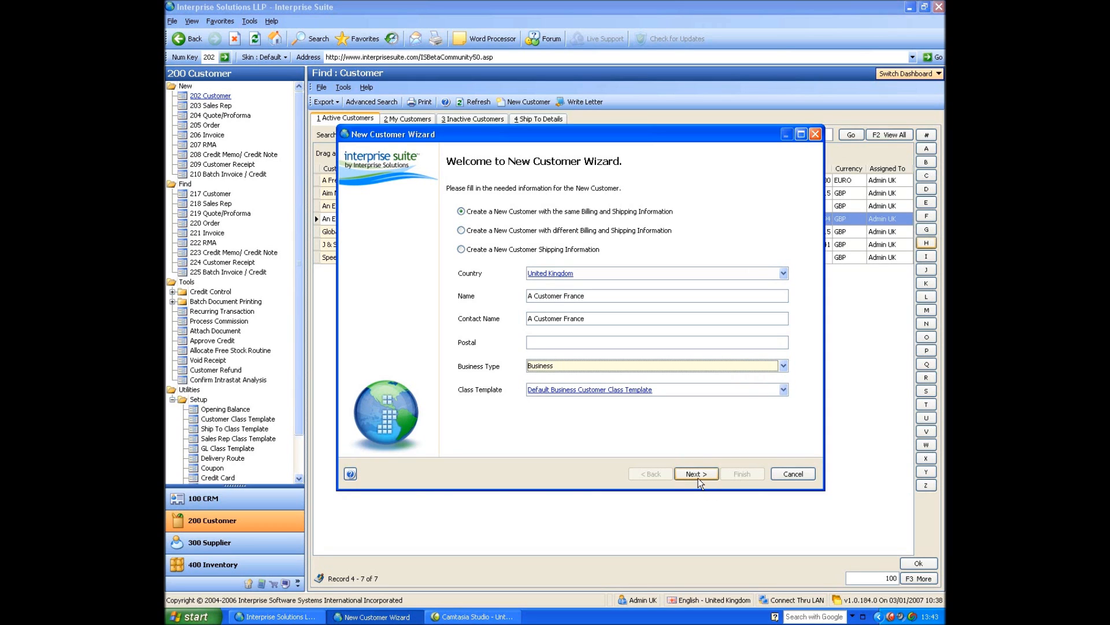
{"action": "left_click", "coordinate": [697, 475]}
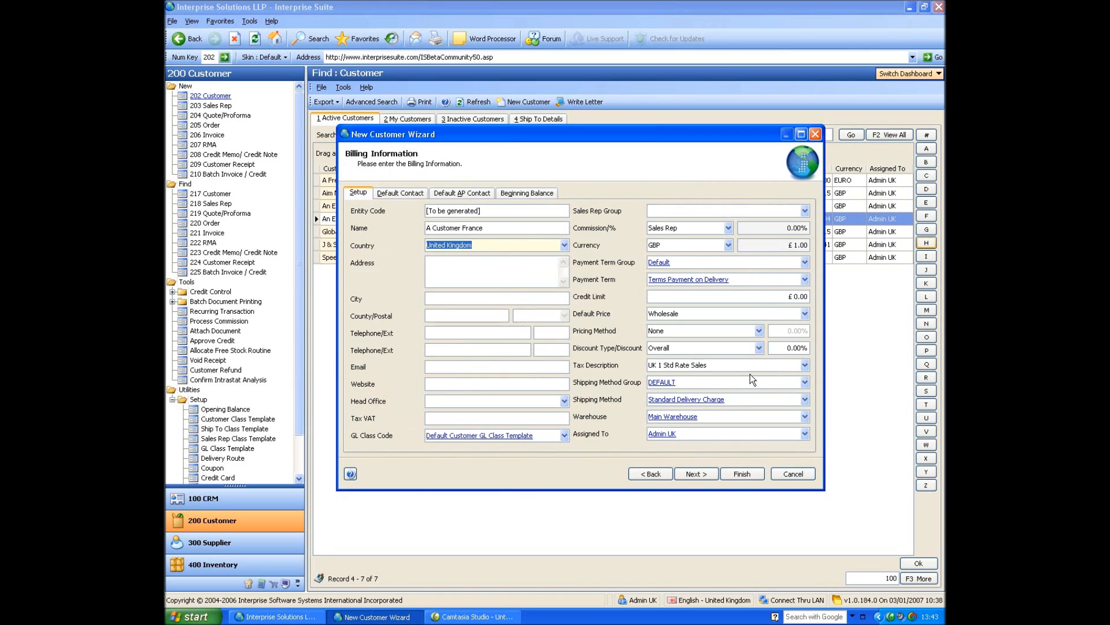
{"action": "left_click", "coordinate": [738, 475]}
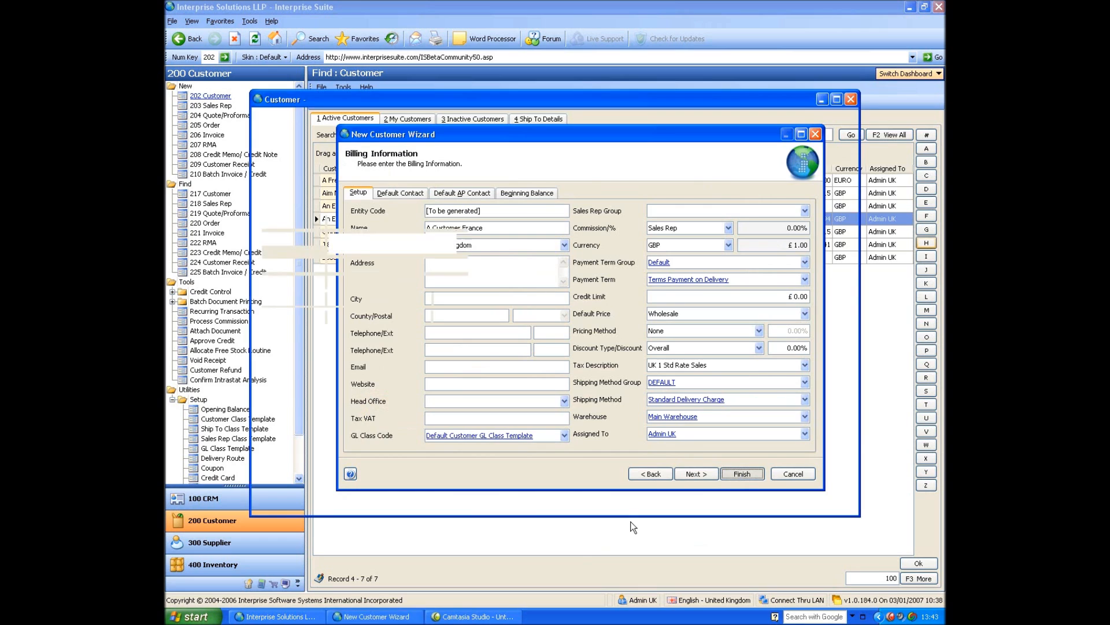
Close the blank customer window and open the A Customer France record from the refreshed customer list.
{"action": "left_click", "coordinate": [851, 100]}
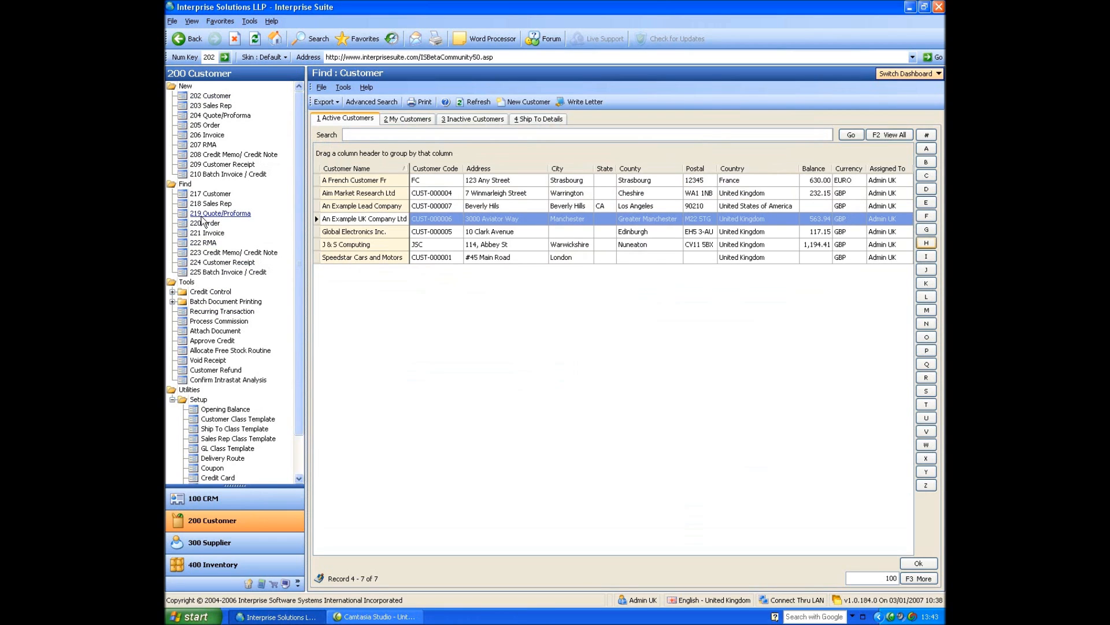
{"action": "left_click", "coordinate": [192, 195]}
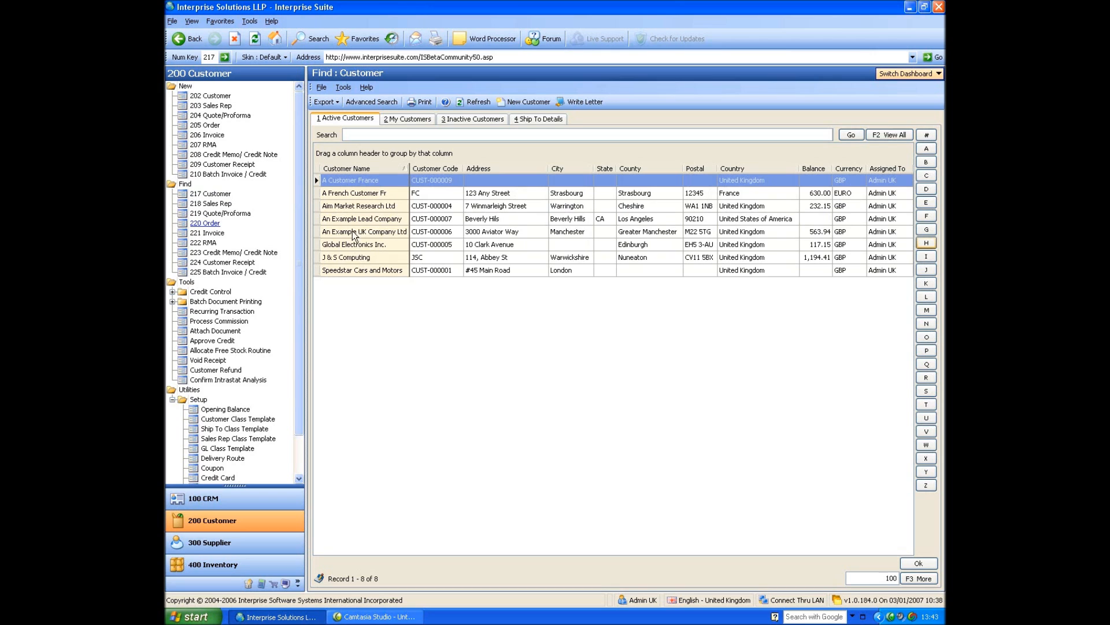
{"action": "left_click", "coordinate": [363, 197]}
{"action": "left_click", "coordinate": [366, 183]}
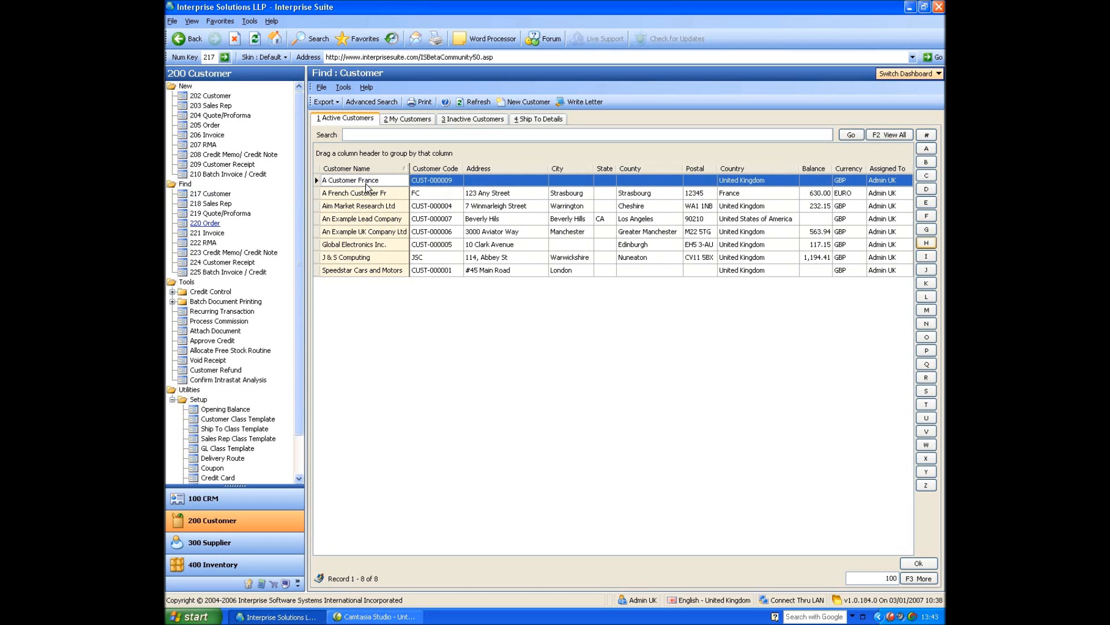
{"action": "double_click", "coordinate": [366, 183]}
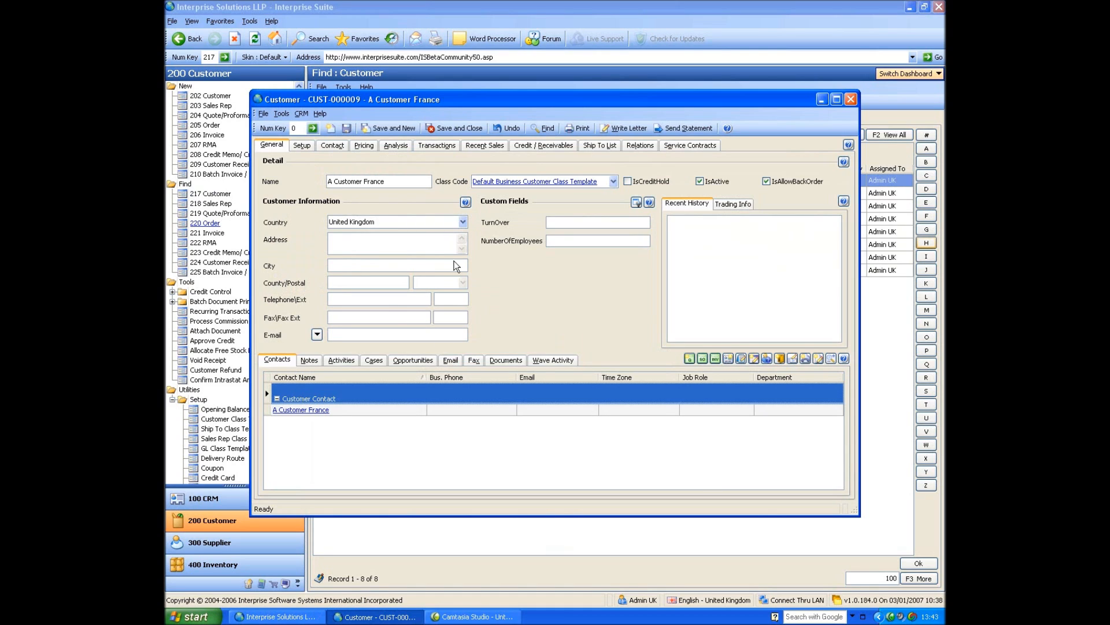
Change the customer's country to United States of America, choosing it from the matches for "united states".
{"action": "left_click", "coordinate": [461, 222]}
{"action": "type", "text": "united states"}
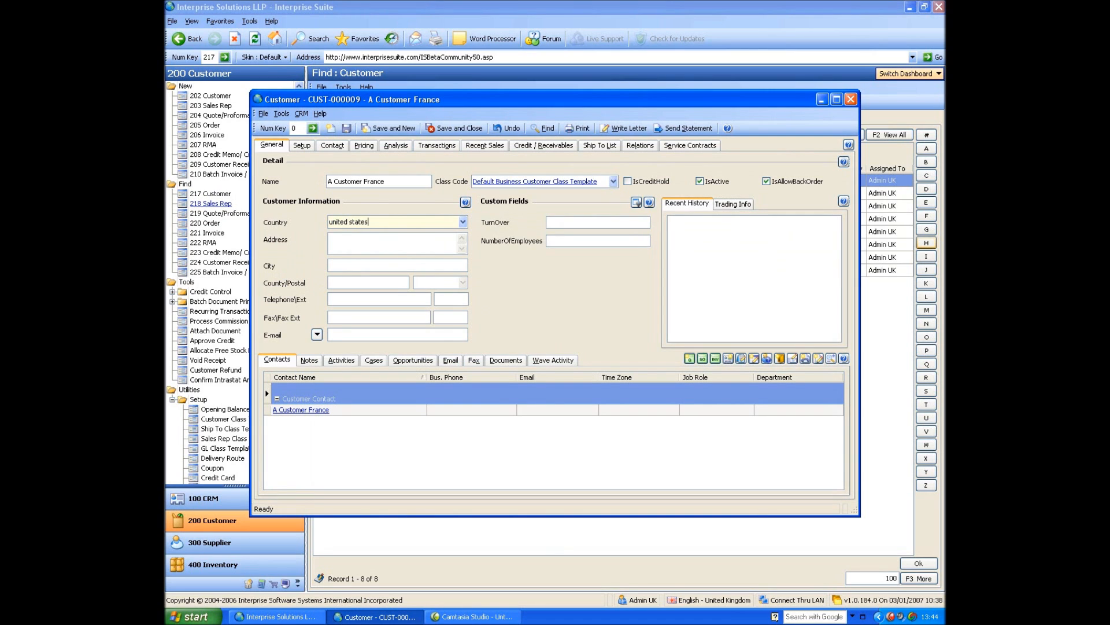
{"action": "key", "text": "Tab"}
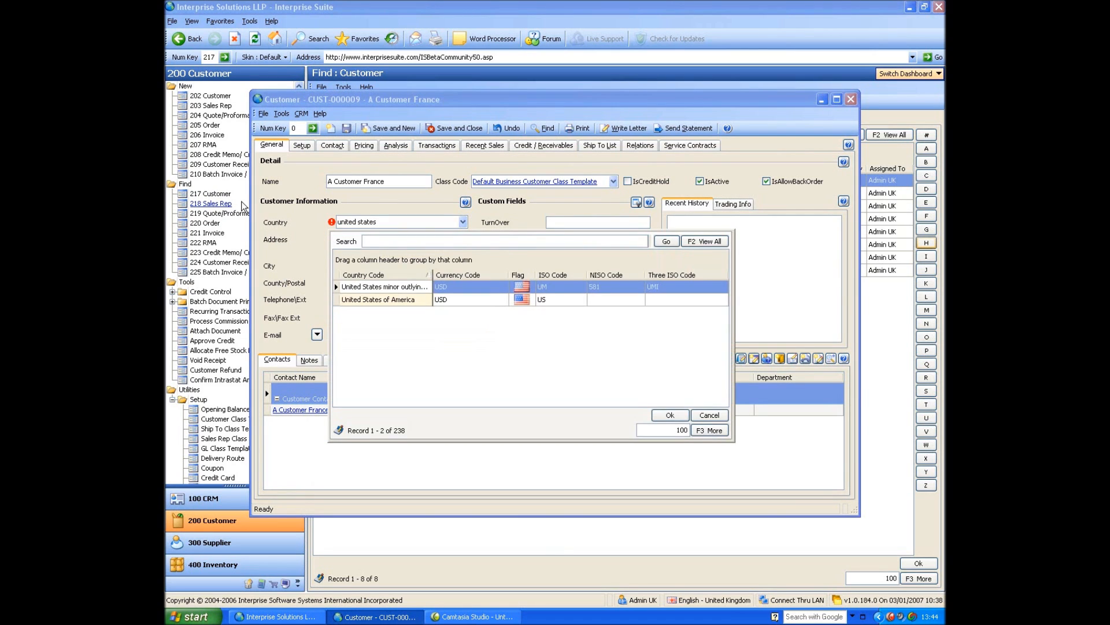
{"action": "left_click", "coordinate": [403, 299]}
{"action": "double_click", "coordinate": [404, 299]}
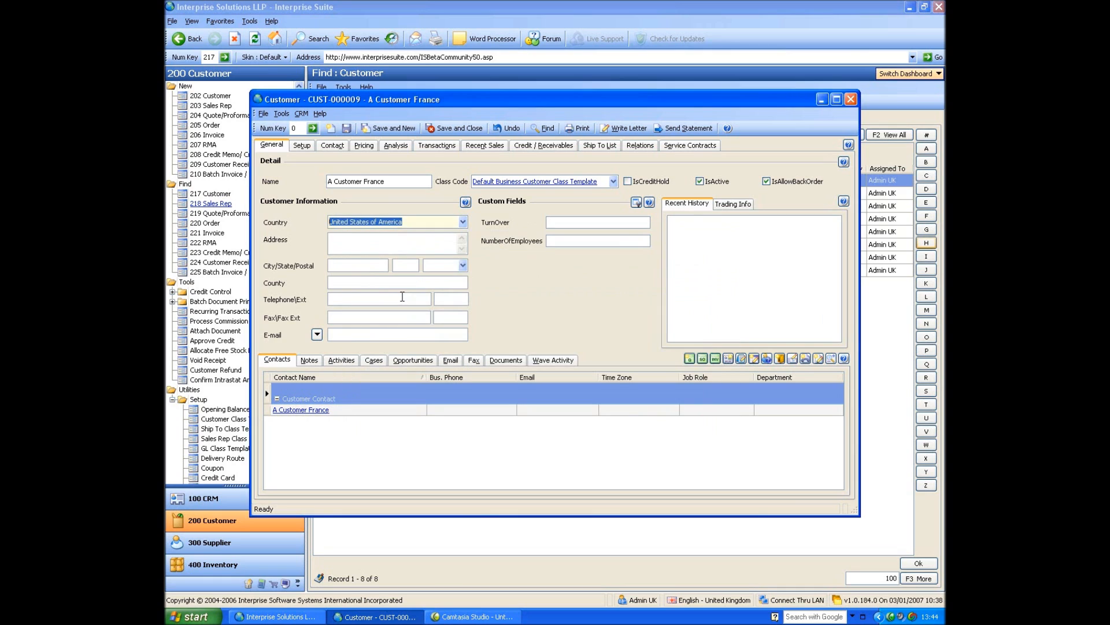
Enter 90210 as the customer's postal code so the city, state and county are filled in.
{"action": "left_click", "coordinate": [345, 242]}
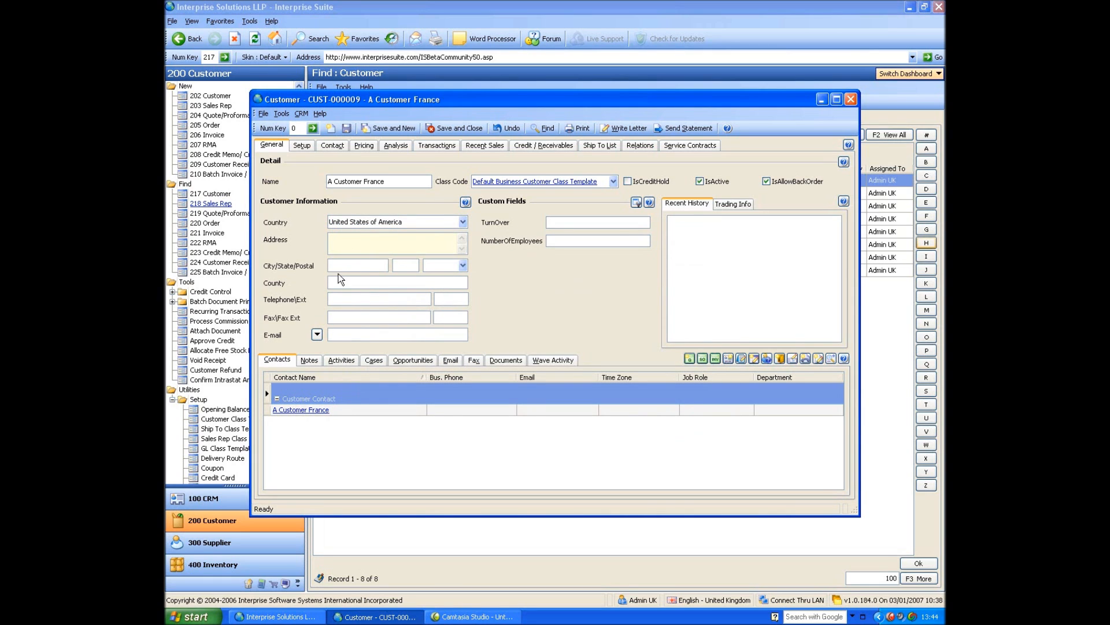
{"action": "left_click", "coordinate": [410, 265]}
{"action": "left_click", "coordinate": [444, 266]}
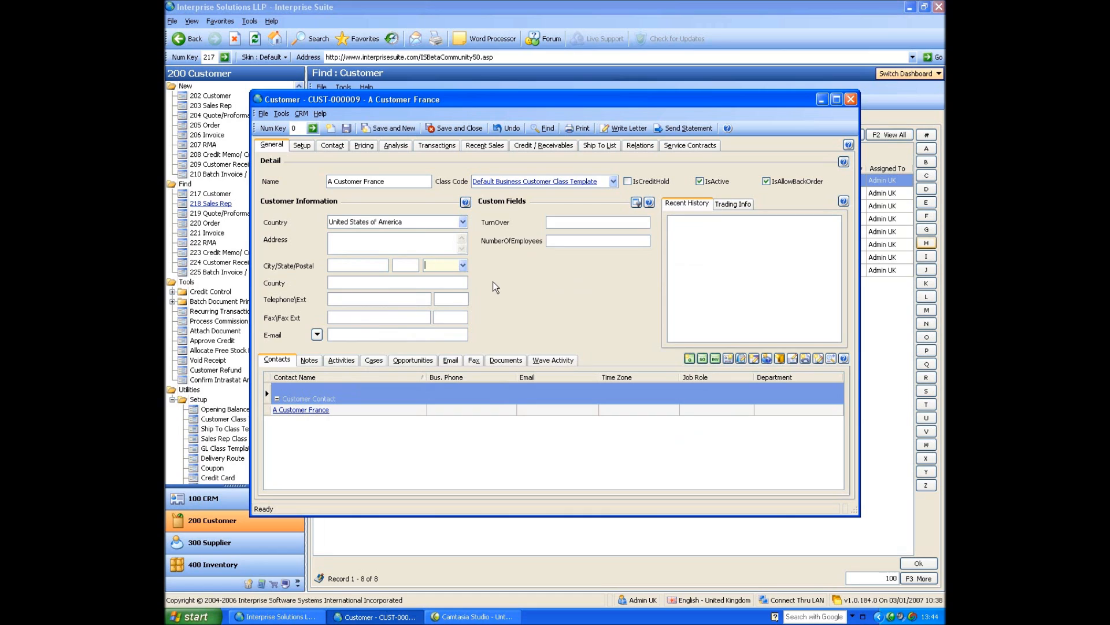
{"action": "type", "text": "90210"}
Set the country of A Customer France back to United Kingdom.
{"action": "key", "text": "ctrl+a"}
{"action": "type", "text": "united"}
{"action": "key", "text": "Down"}
{"action": "key", "text": "Down"}
{"action": "key", "text": "Return"}
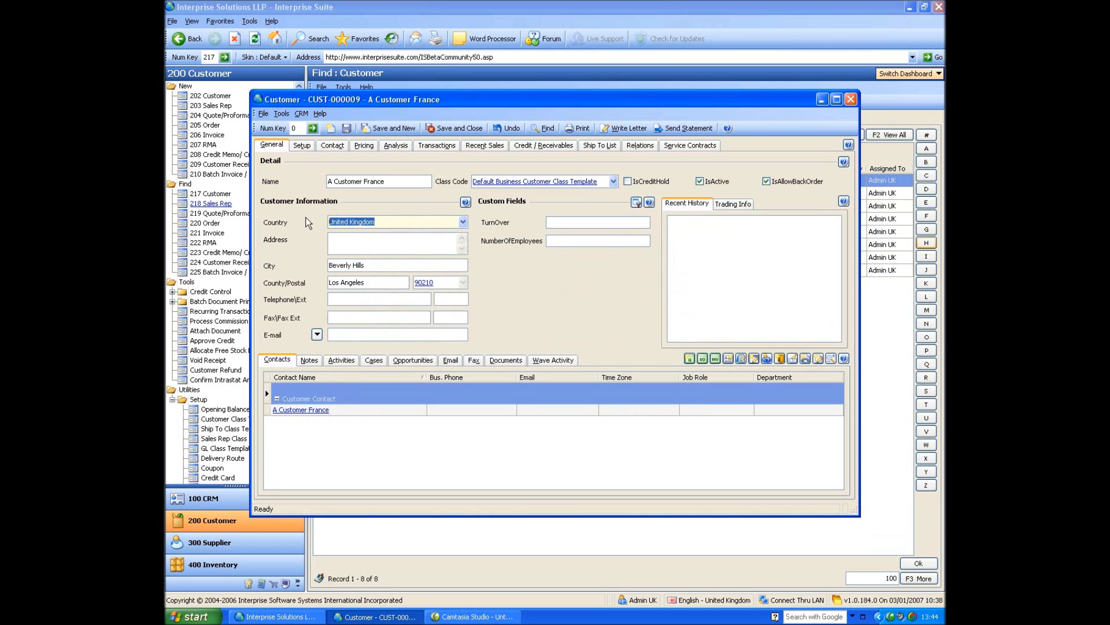
Replace the customer's postal code with r552143625, then save and close the record.
{"action": "left_click", "coordinate": [349, 238]}
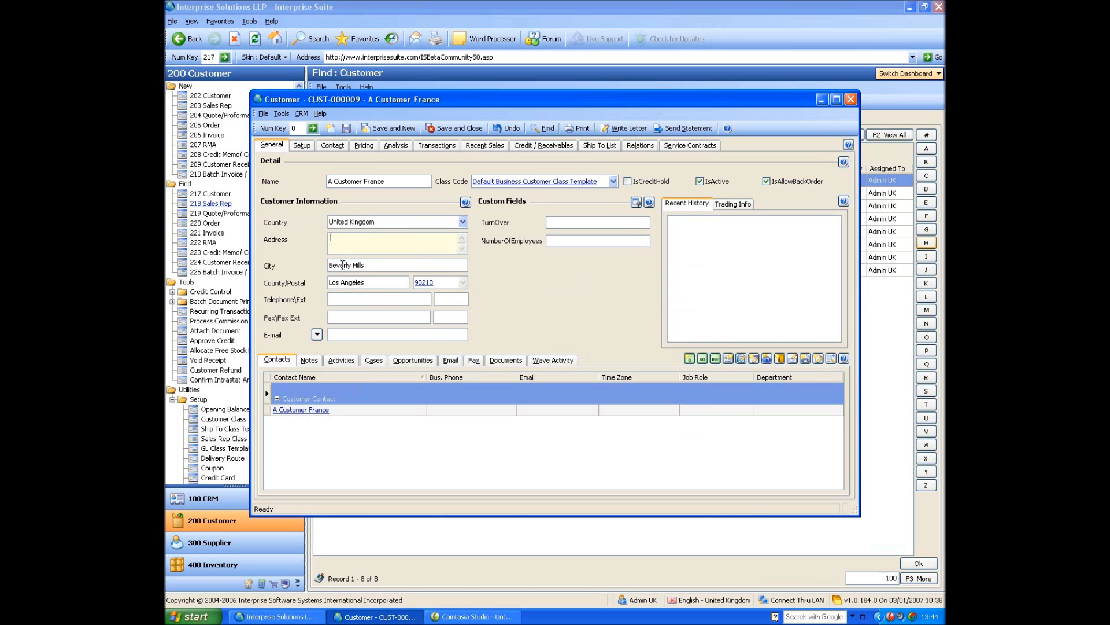
{"action": "double_click", "coordinate": [338, 283]}
{"action": "left_click", "coordinate": [434, 282]}
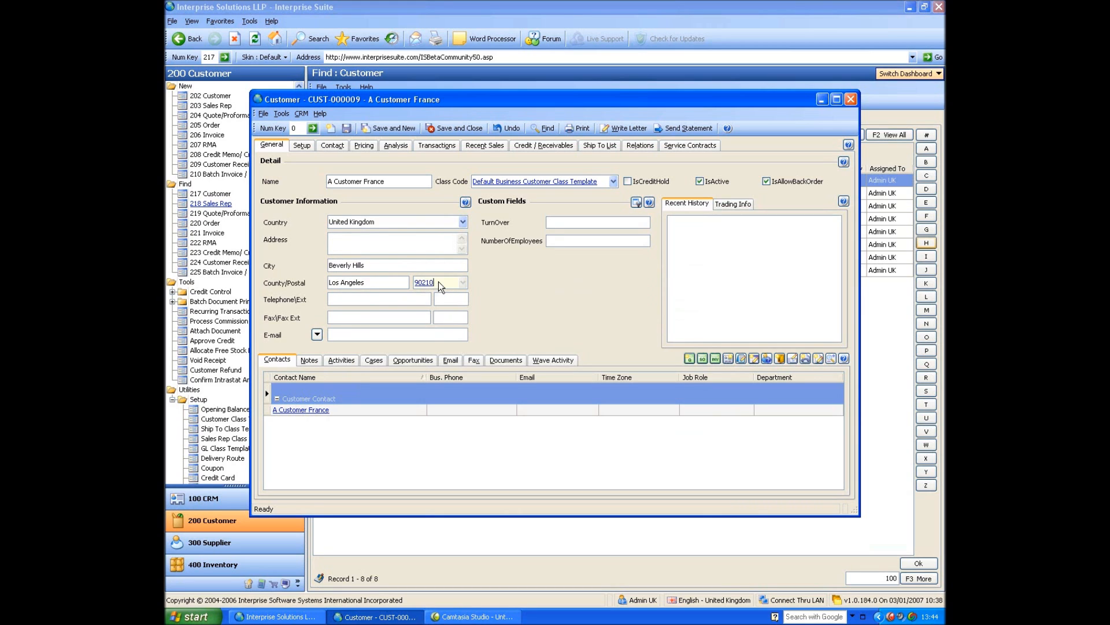
{"action": "type", "text": "r552143625"}
{"action": "left_click", "coordinate": [471, 125]}
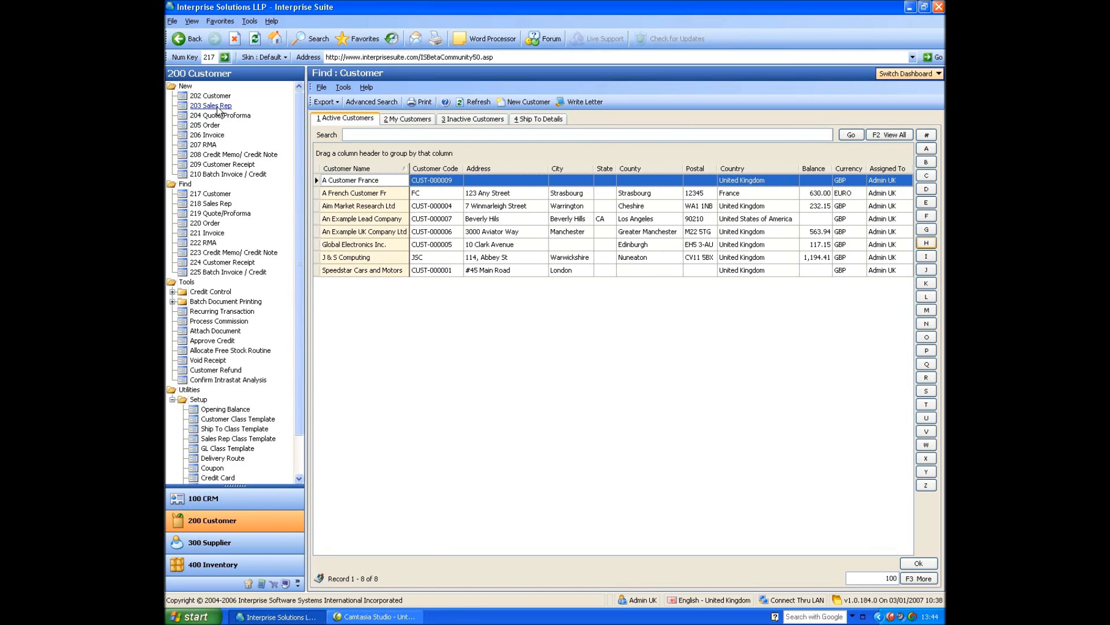
Open the ABC sales rep record and check its commission setup, including the choices for what commission applies to.
{"action": "left_click", "coordinate": [221, 203]}
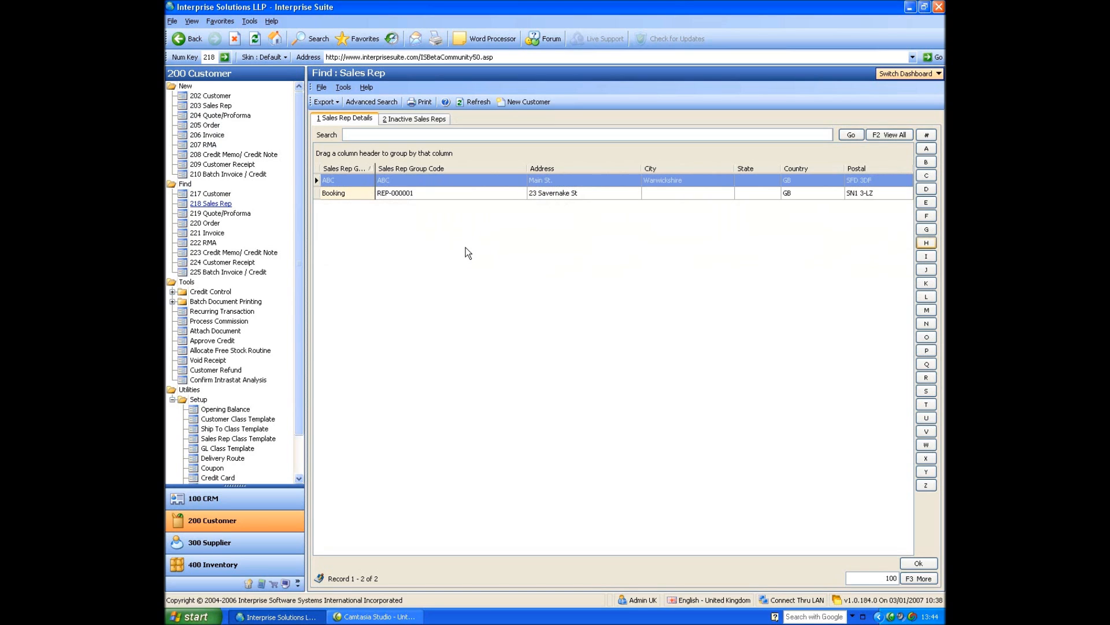
{"action": "double_click", "coordinate": [351, 182]}
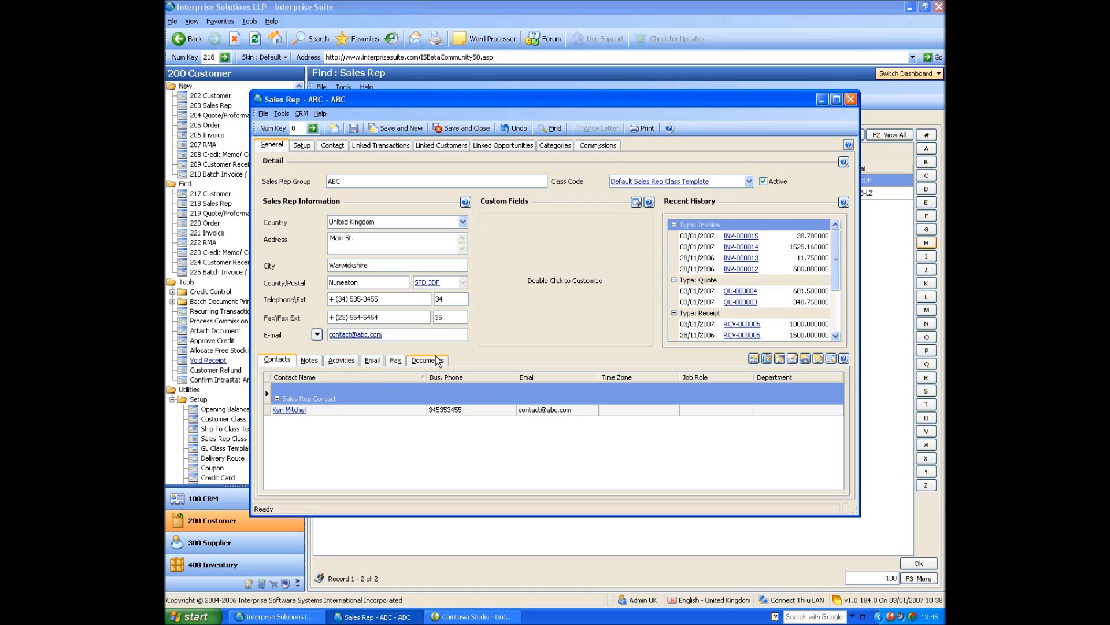
{"action": "left_click", "coordinate": [307, 146]}
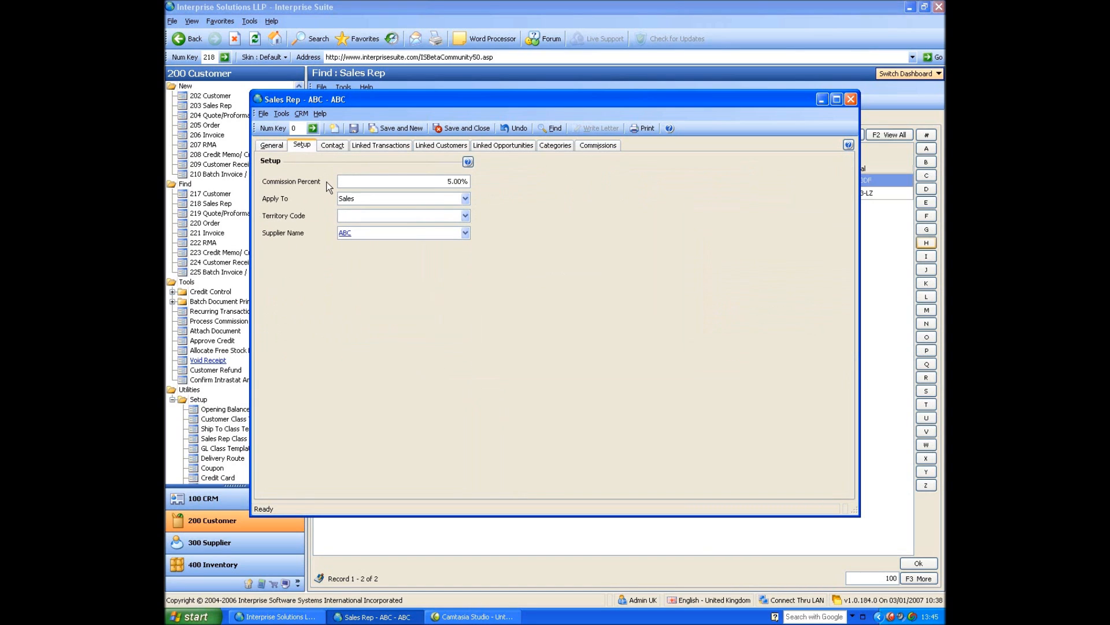
{"action": "left_click", "coordinate": [362, 196]}
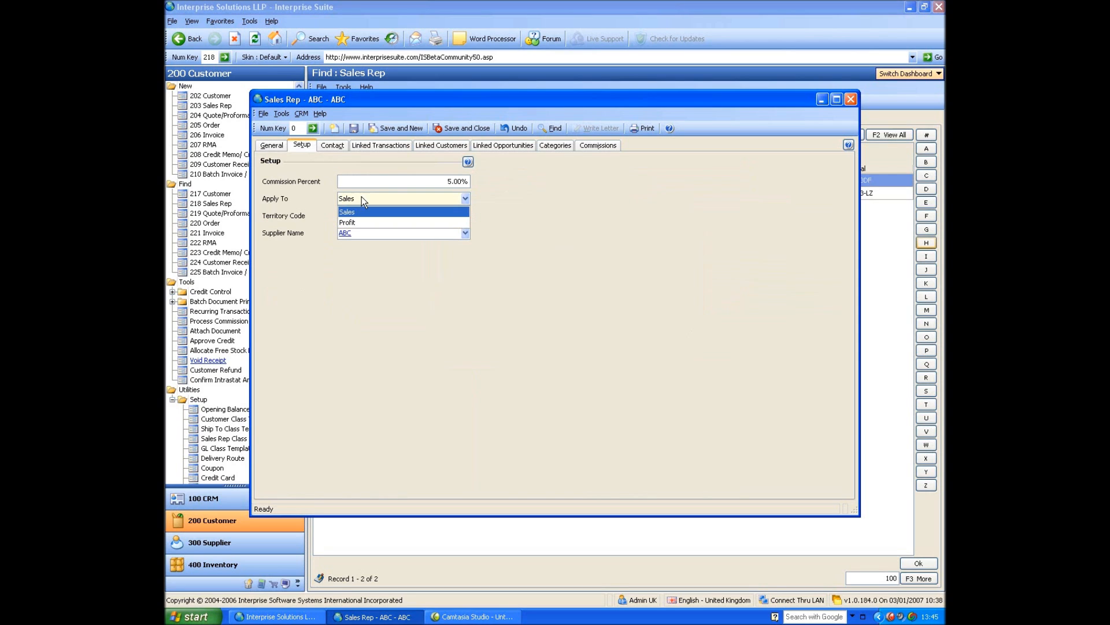
{"action": "left_click", "coordinate": [318, 192]}
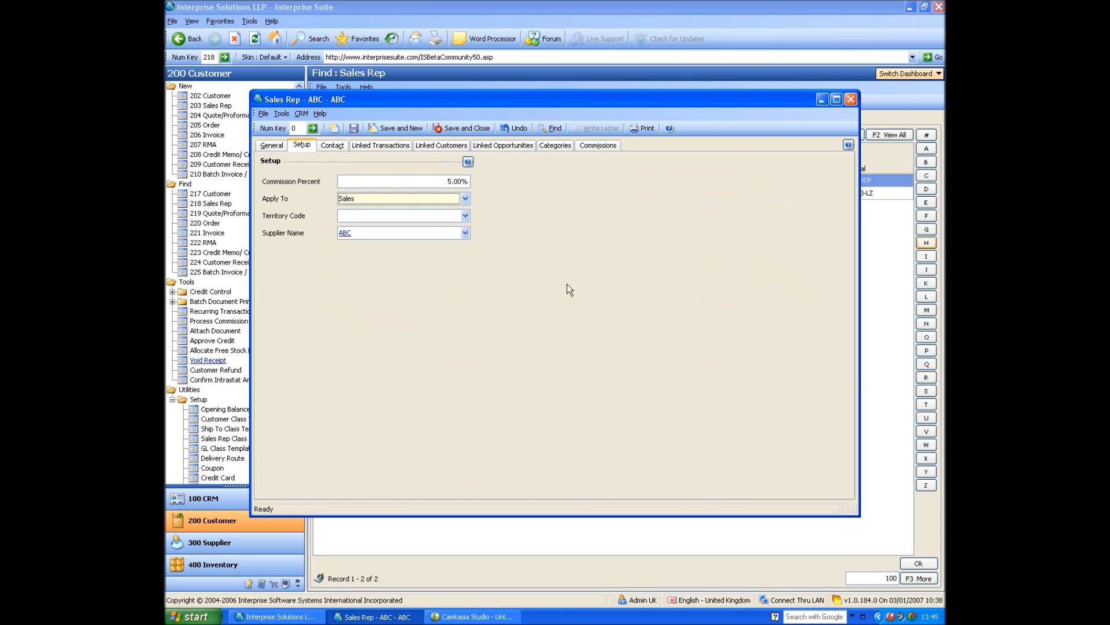
Examine the sales rep's category commission fields: category description, commission percent and what it applies to.
{"action": "left_click", "coordinate": [564, 146]}
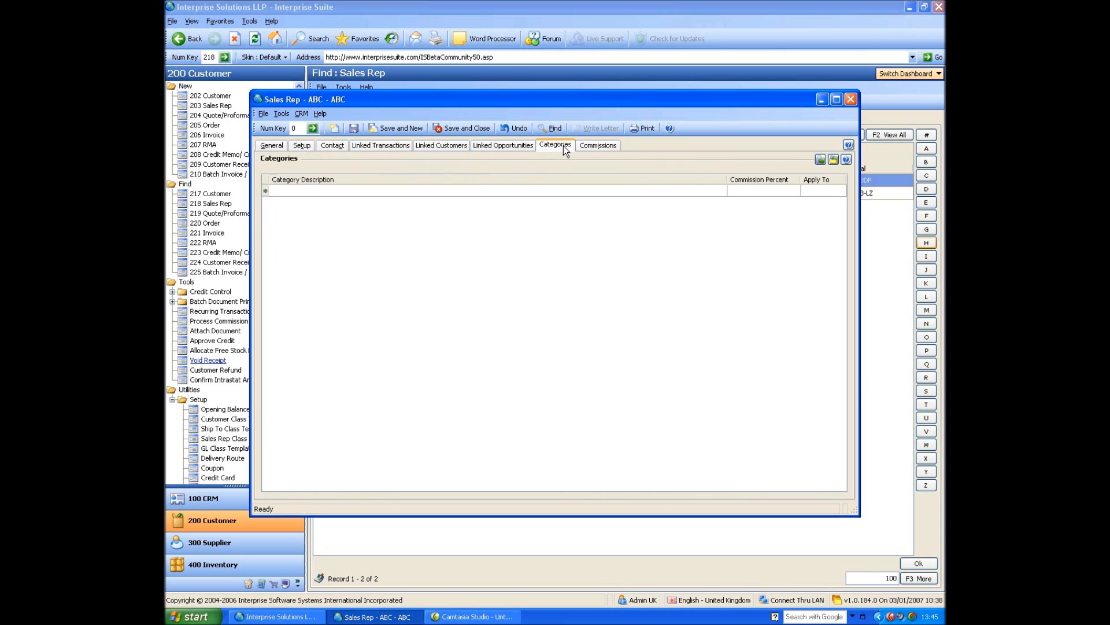
{"action": "left_click", "coordinate": [423, 193]}
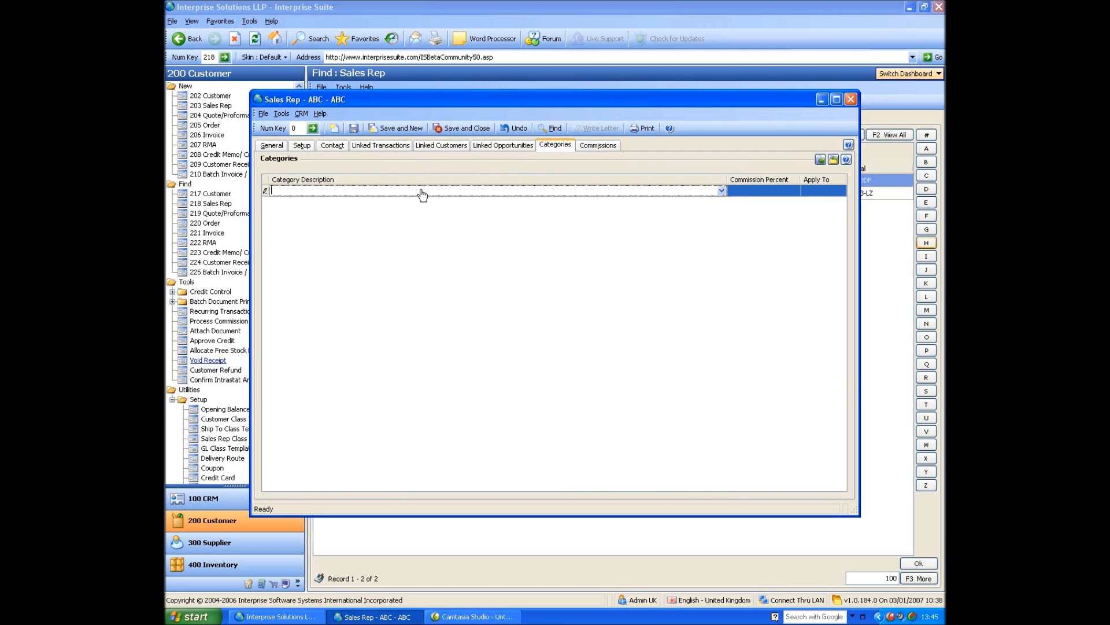
{"action": "left_click", "coordinate": [765, 193]}
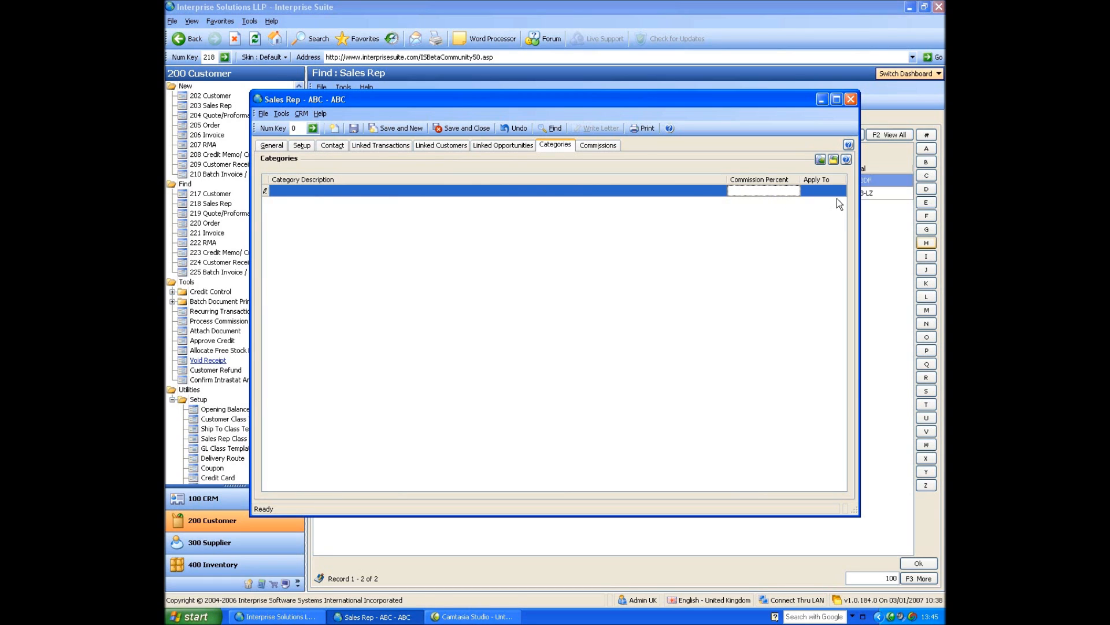
{"action": "left_click", "coordinate": [837, 193]}
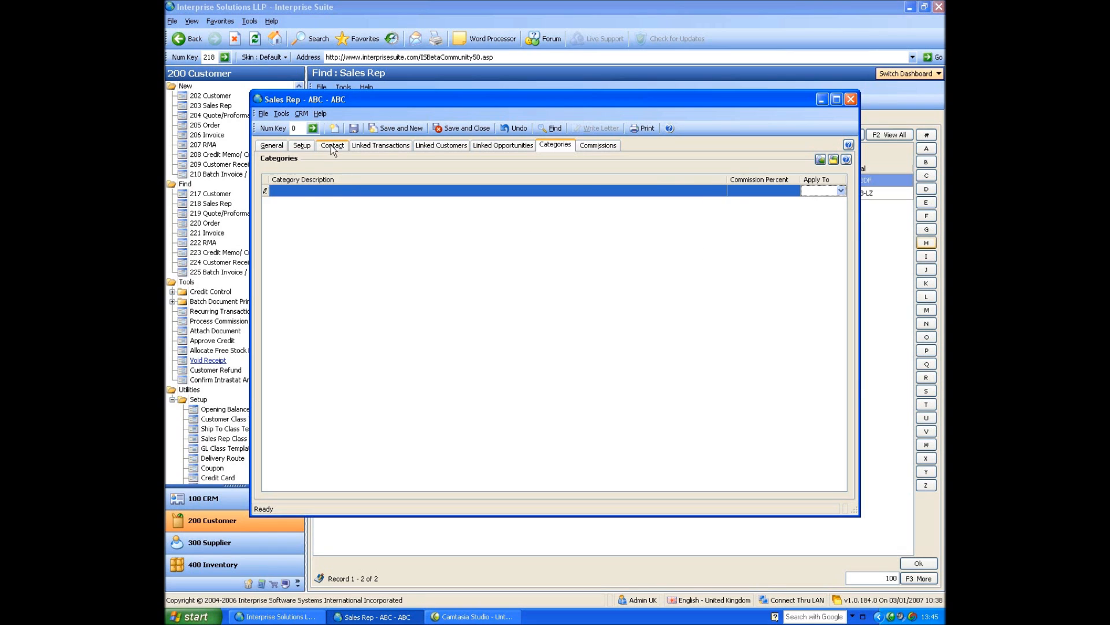
Review the quotes, orders and invoices linked to the ABC sales rep.
{"action": "left_click", "coordinate": [360, 147]}
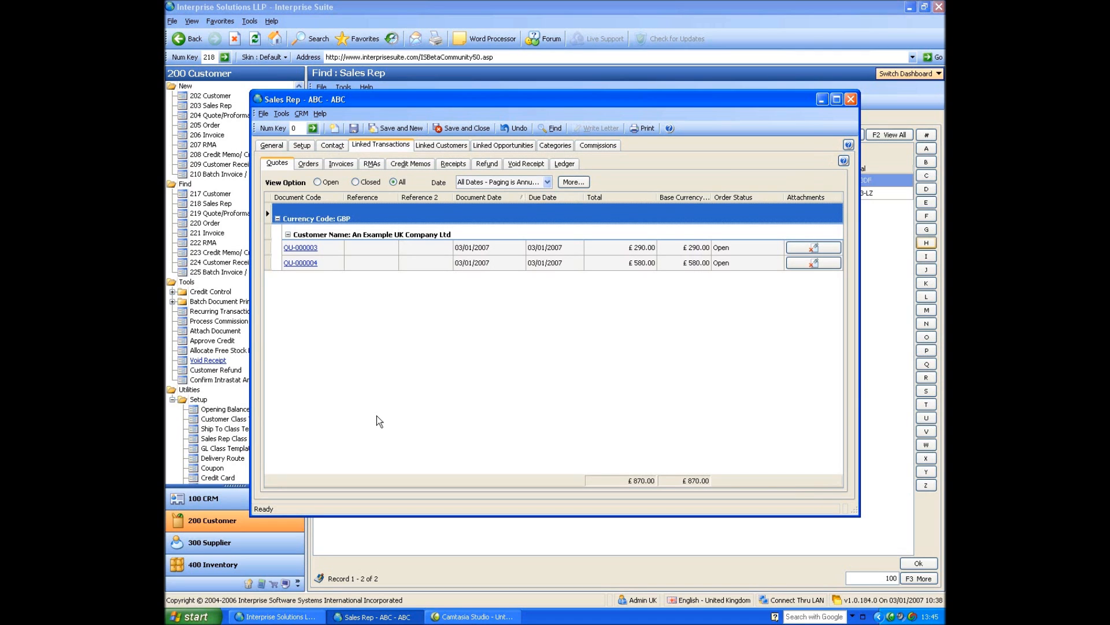
{"action": "left_click", "coordinate": [311, 162]}
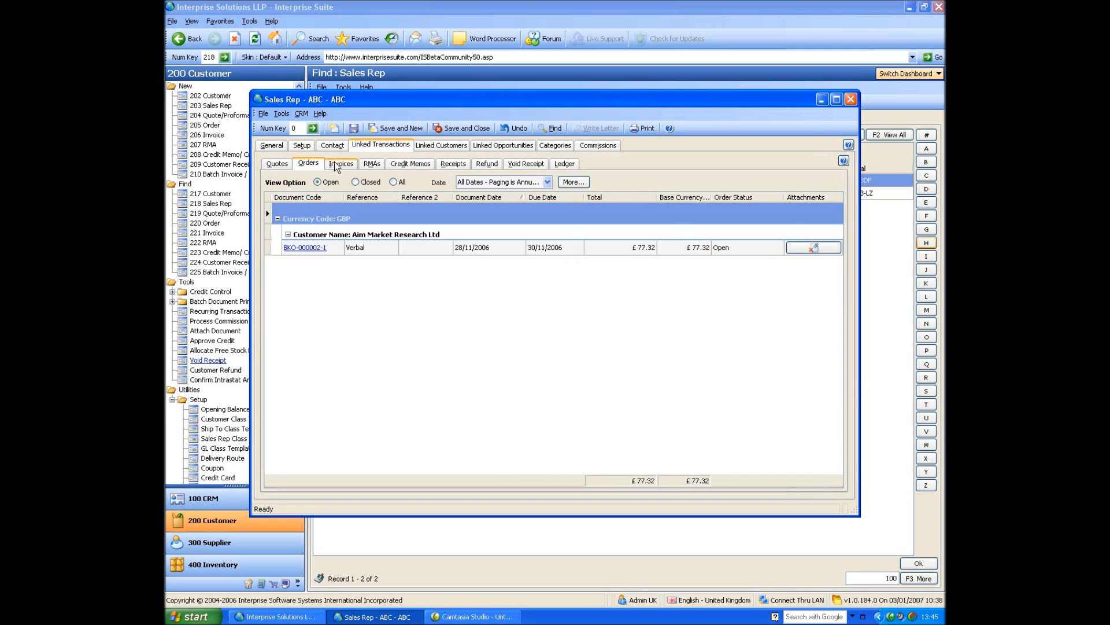
{"action": "left_click", "coordinate": [342, 164]}
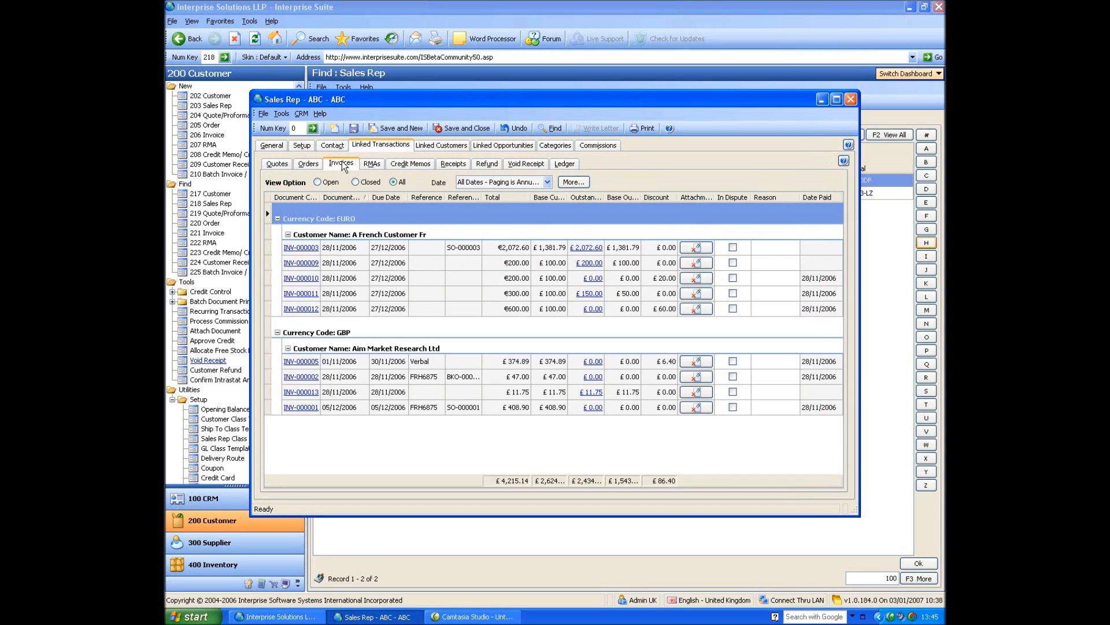
Review the sales rep's linked customers, linked opportunities and commissions, then close the record.
{"action": "left_click", "coordinate": [446, 147]}
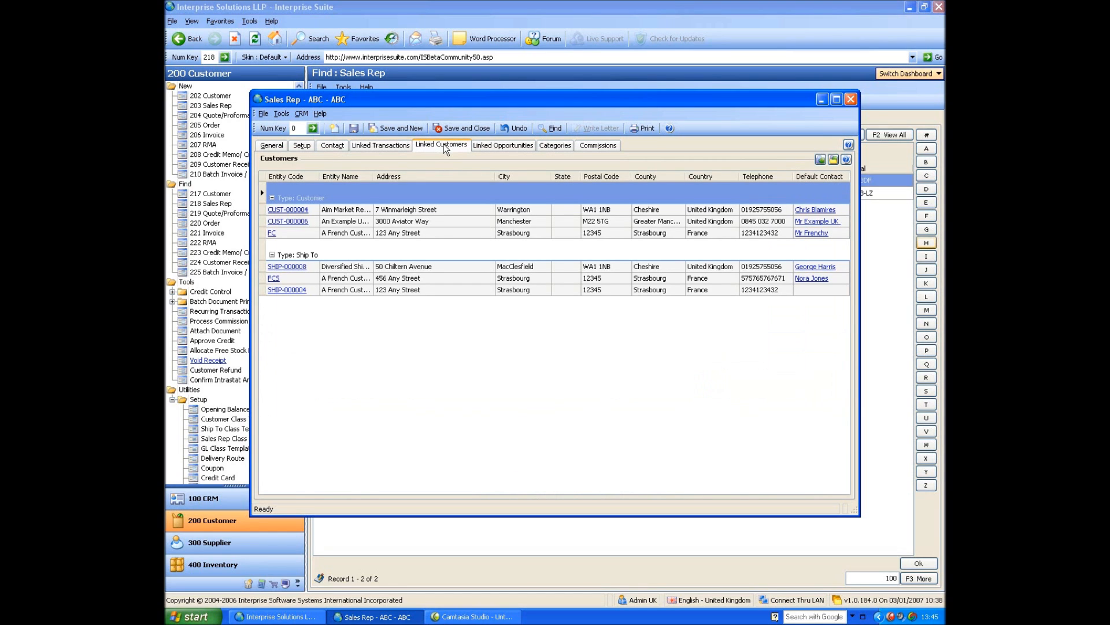
{"action": "left_click", "coordinate": [496, 148]}
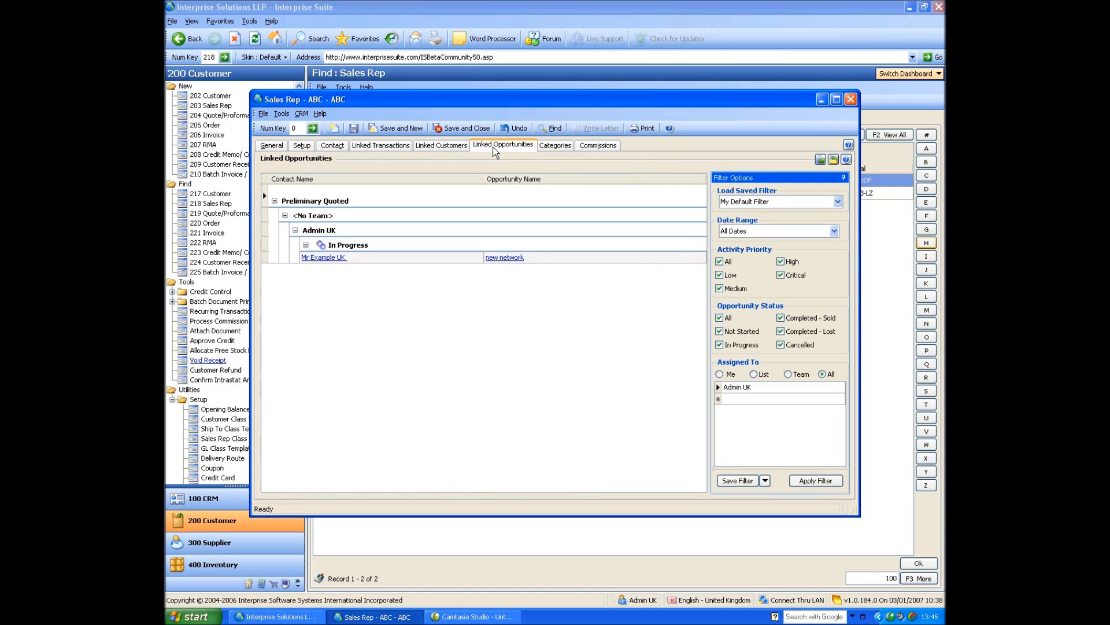
{"action": "left_click", "coordinate": [597, 147]}
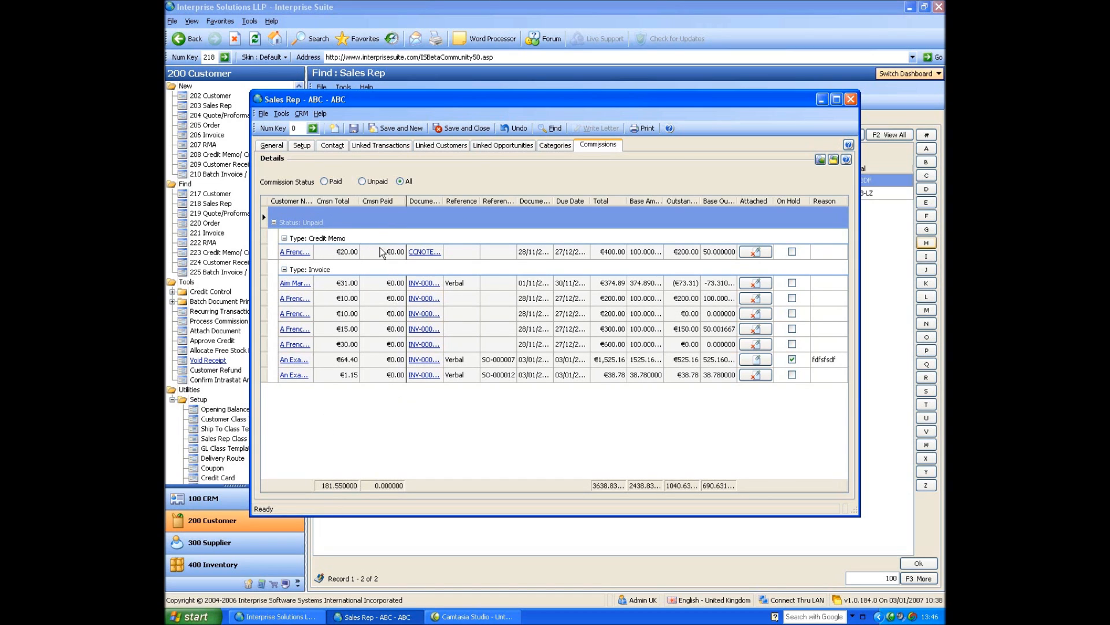
{"action": "left_click", "coordinate": [851, 99]}
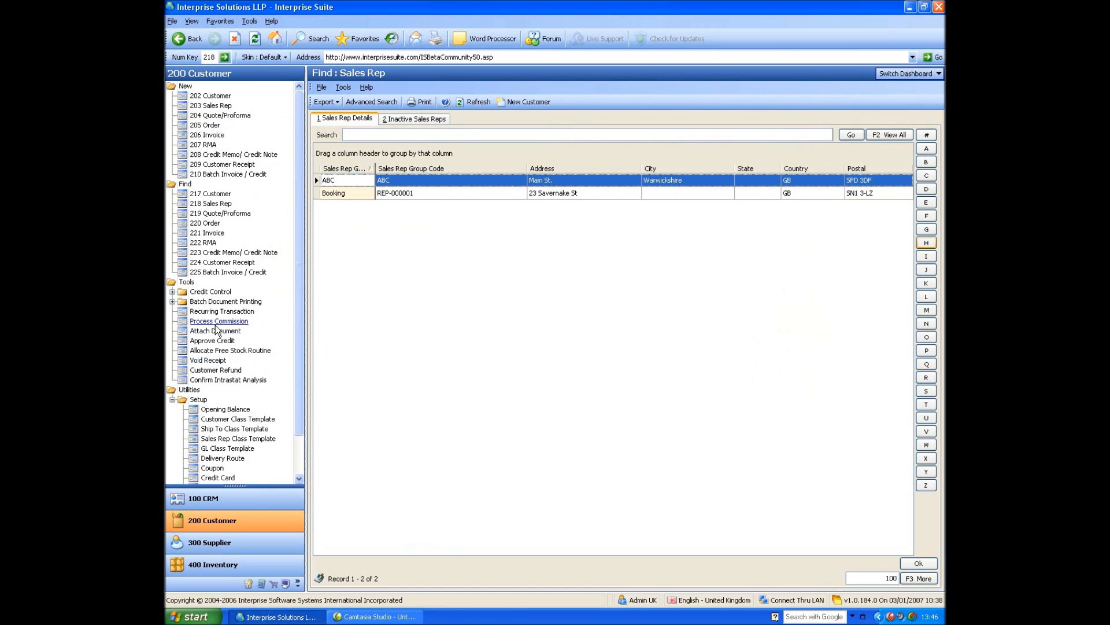
Start processing sales rep commission up to 03/01/2007 and proceed to the invoice selection for ABC.
{"action": "left_click", "coordinate": [214, 321]}
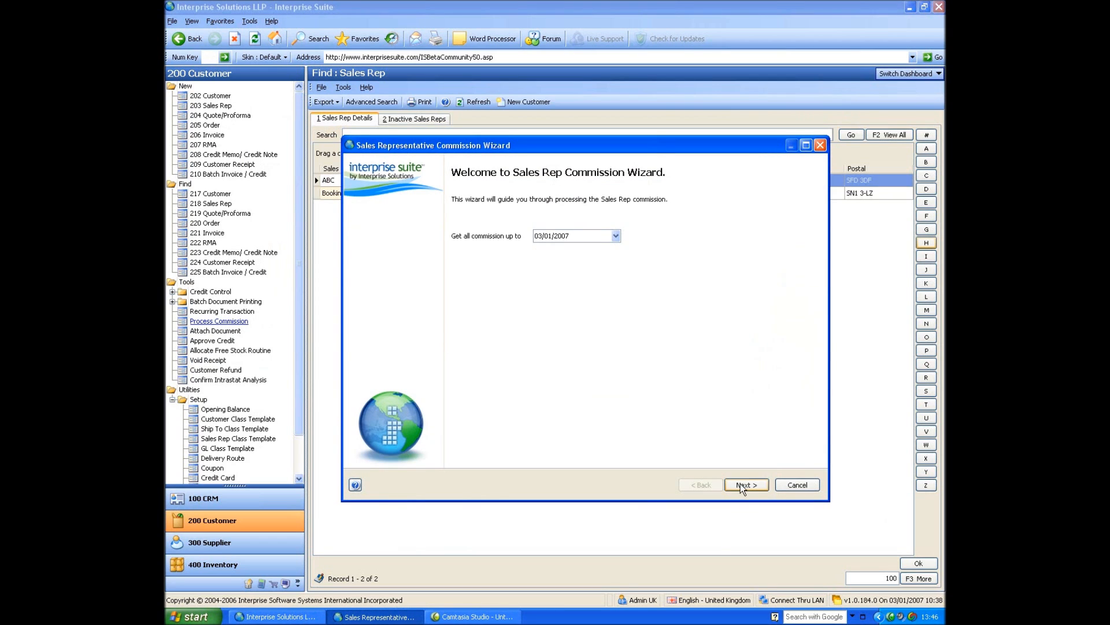
{"action": "left_click", "coordinate": [740, 484]}
{"action": "left_click", "coordinate": [384, 231]}
{"action": "left_click", "coordinate": [382, 241]}
{"action": "left_click", "coordinate": [747, 484]}
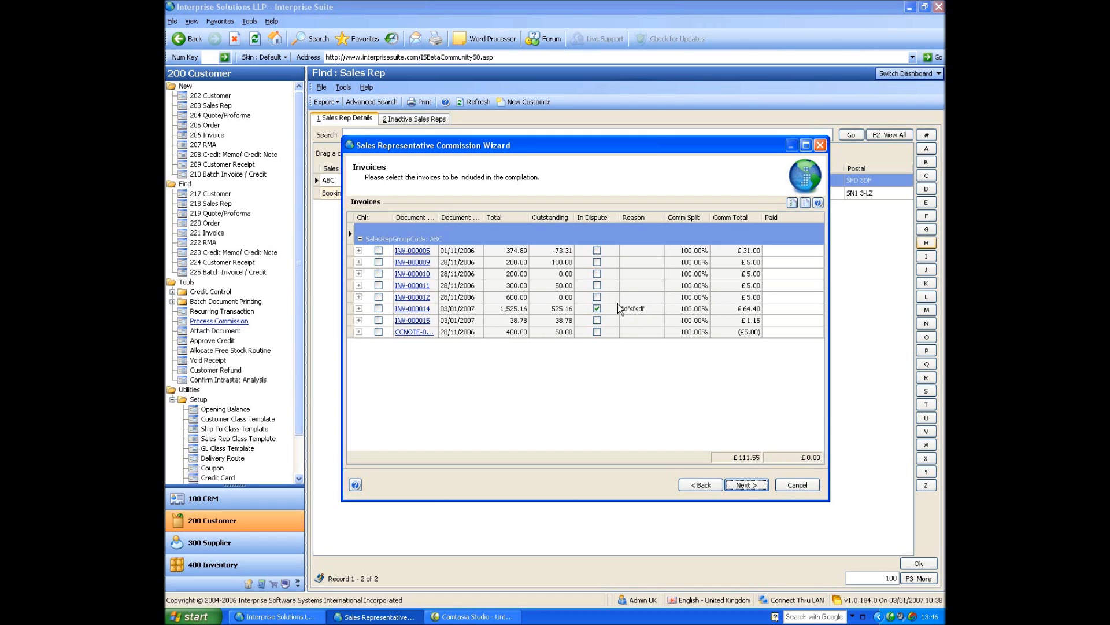
Inspect the commission lines of the 200.00 invoice with nothing outstanding and the 38.78 invoice, then cancel the commission wizard.
{"action": "left_click", "coordinate": [561, 276]}
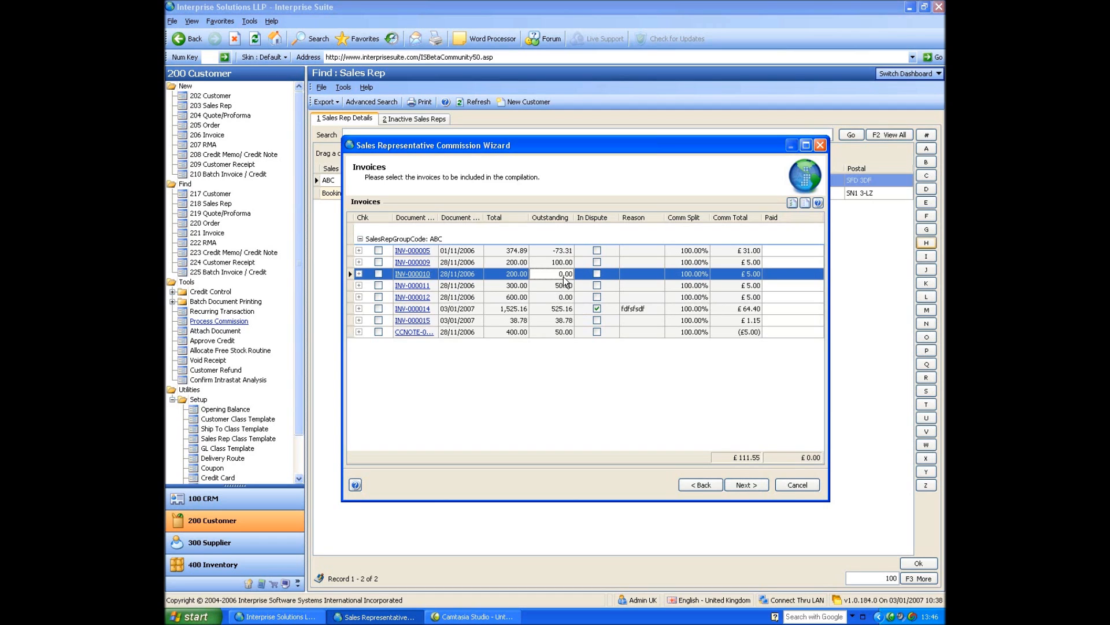
{"action": "left_click", "coordinate": [359, 274]}
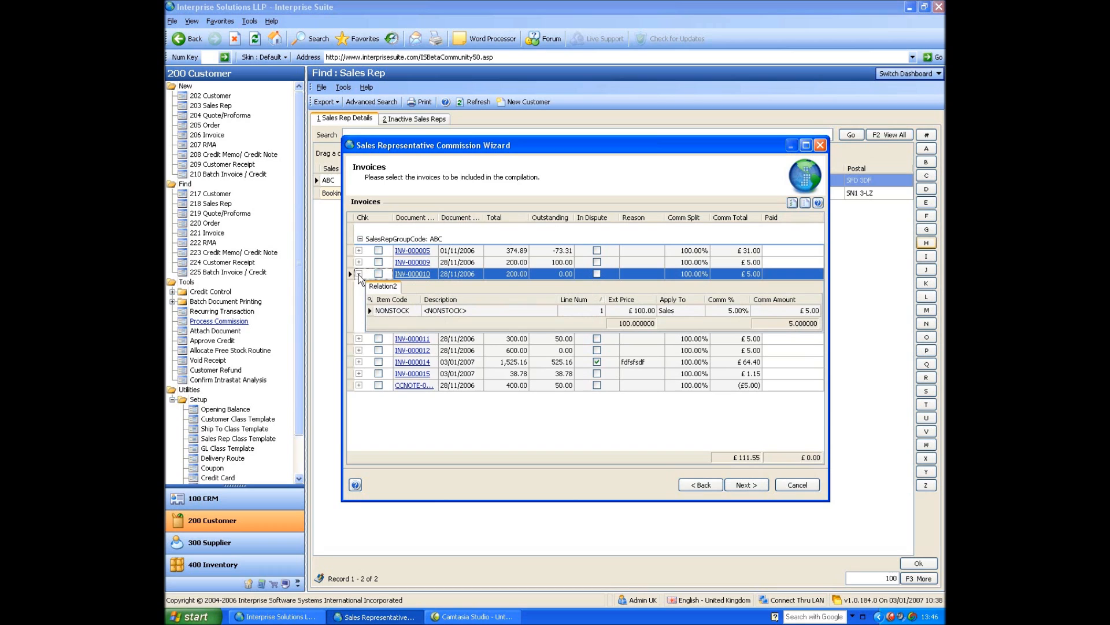
{"action": "left_click", "coordinate": [359, 274]}
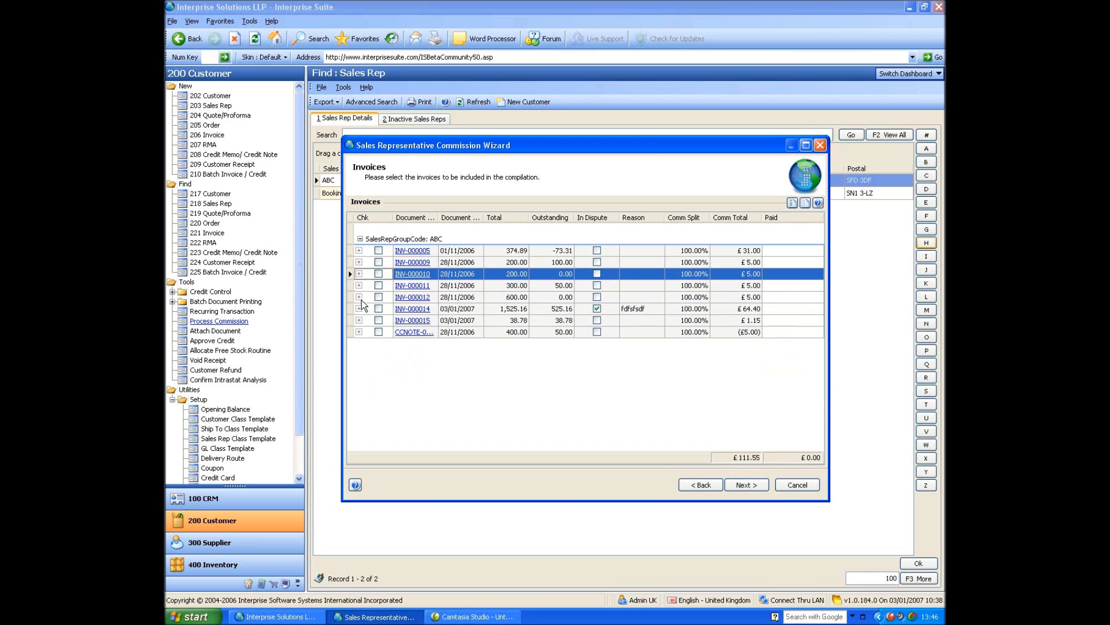
{"action": "left_click", "coordinate": [359, 320]}
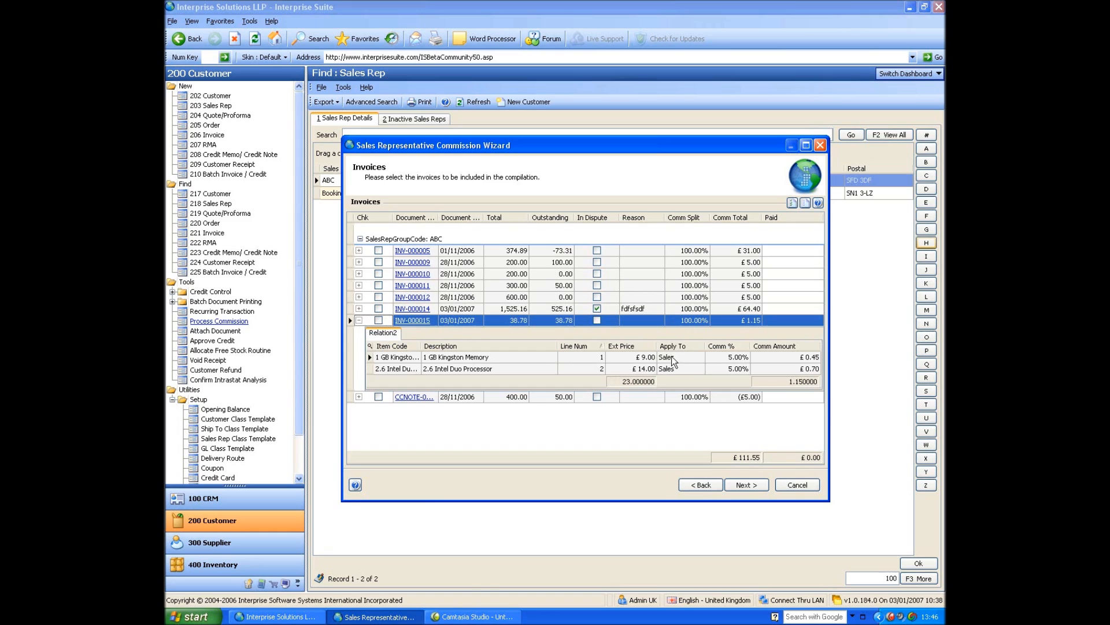
{"action": "left_click", "coordinate": [359, 321]}
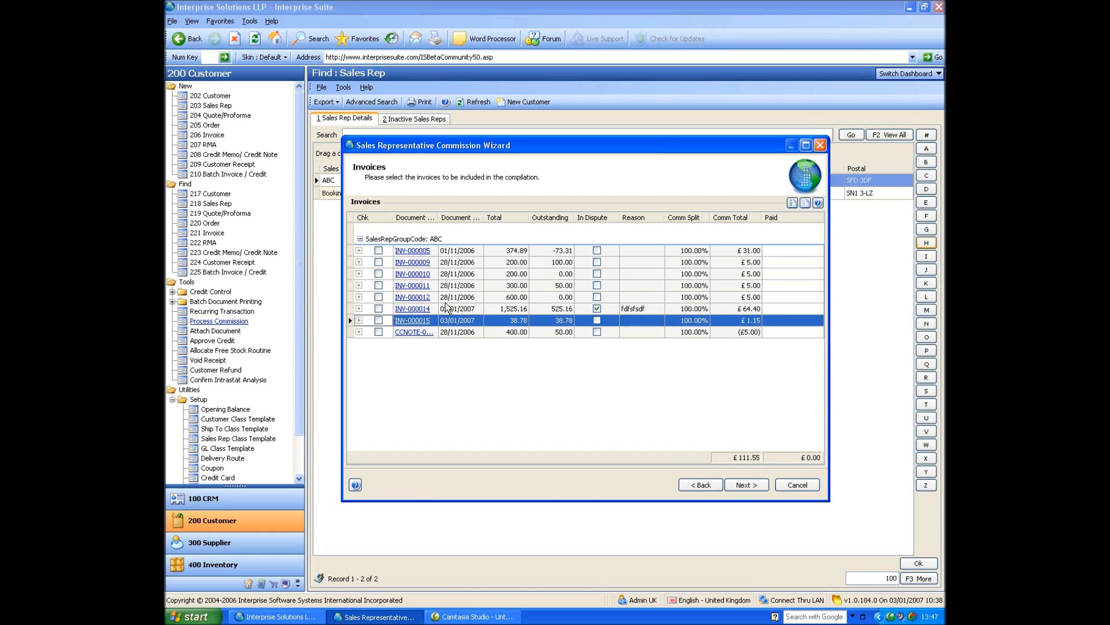
{"action": "left_click", "coordinate": [797, 486]}
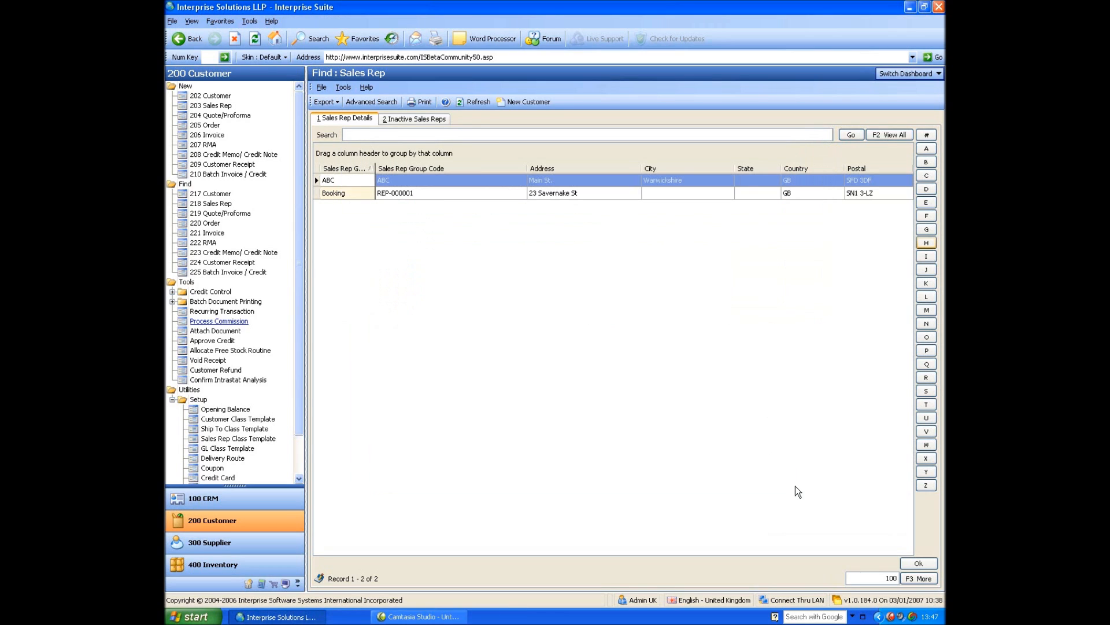
View the customer selection for a new quote, then check the available sales quotes for a new order.
{"action": "left_click", "coordinate": [208, 116]}
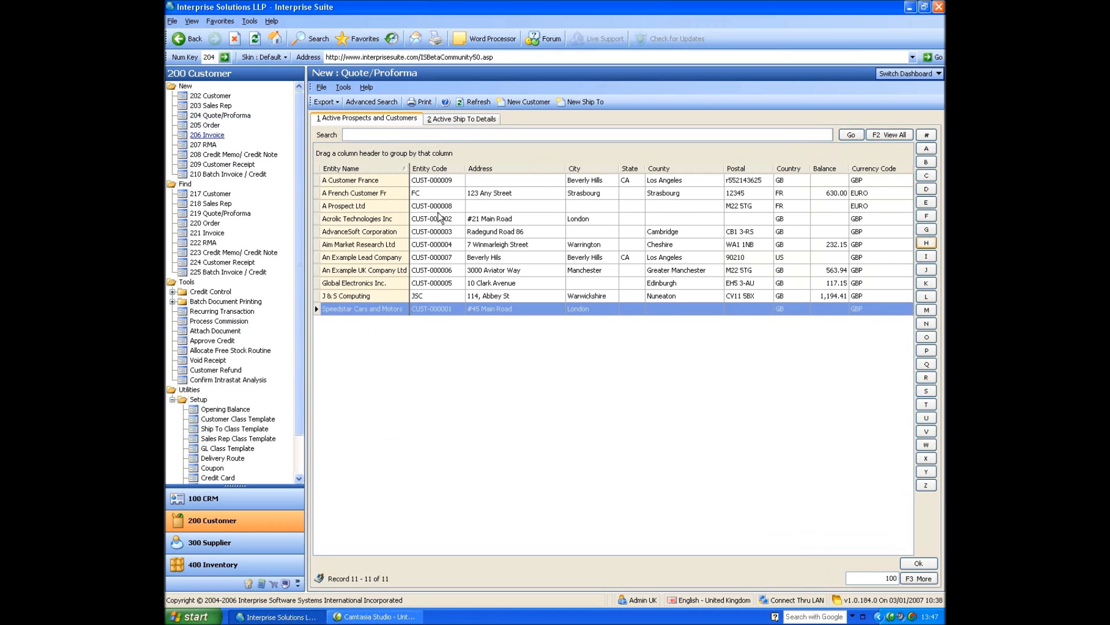
{"action": "left_click", "coordinate": [205, 126]}
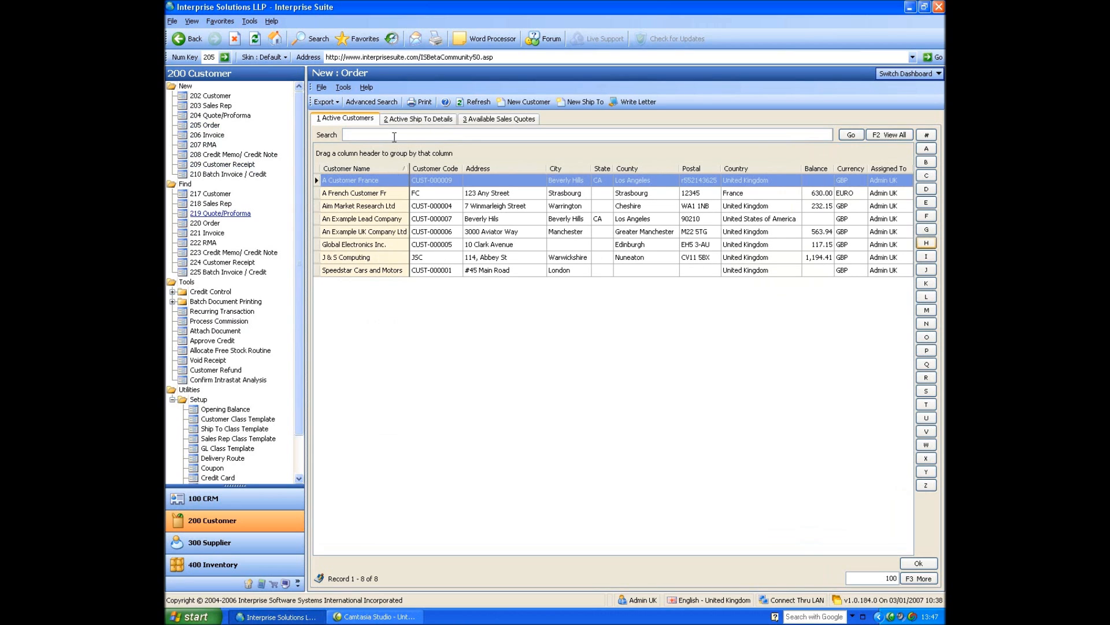
{"action": "left_click", "coordinate": [474, 119]}
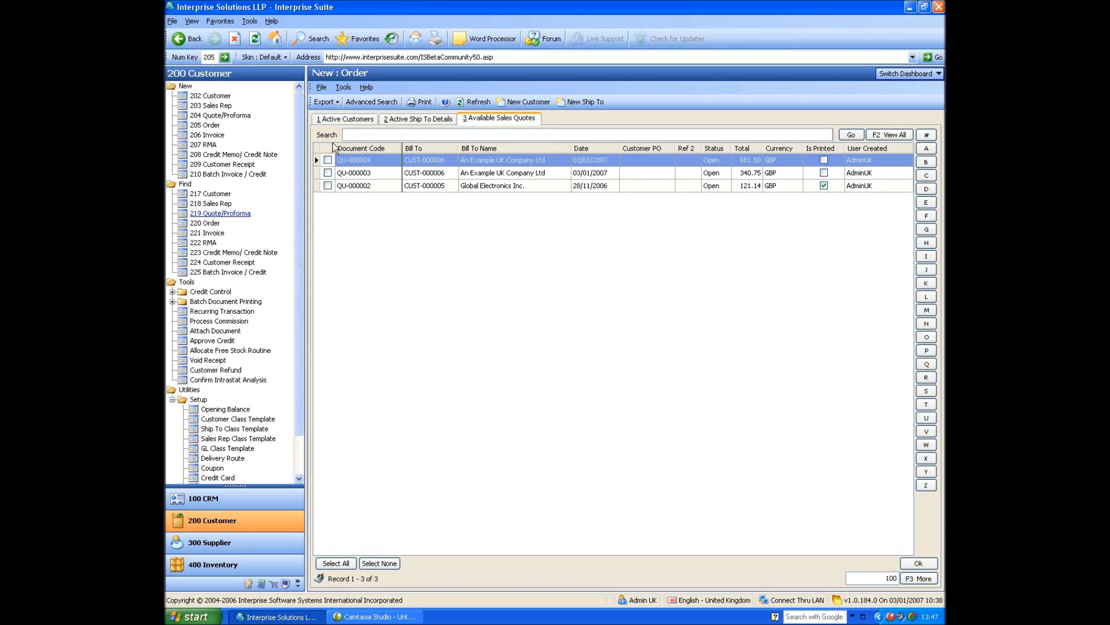
Create a new sales order for A French Customer Fr from the active customers.
{"action": "left_click", "coordinate": [336, 119]}
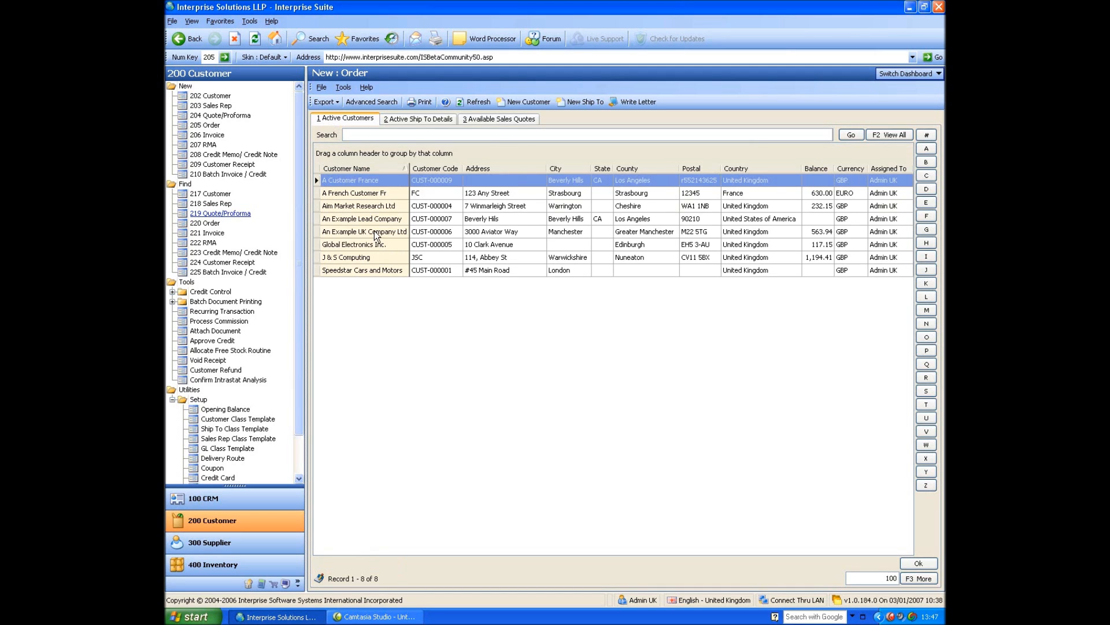
{"action": "left_click", "coordinate": [379, 194]}
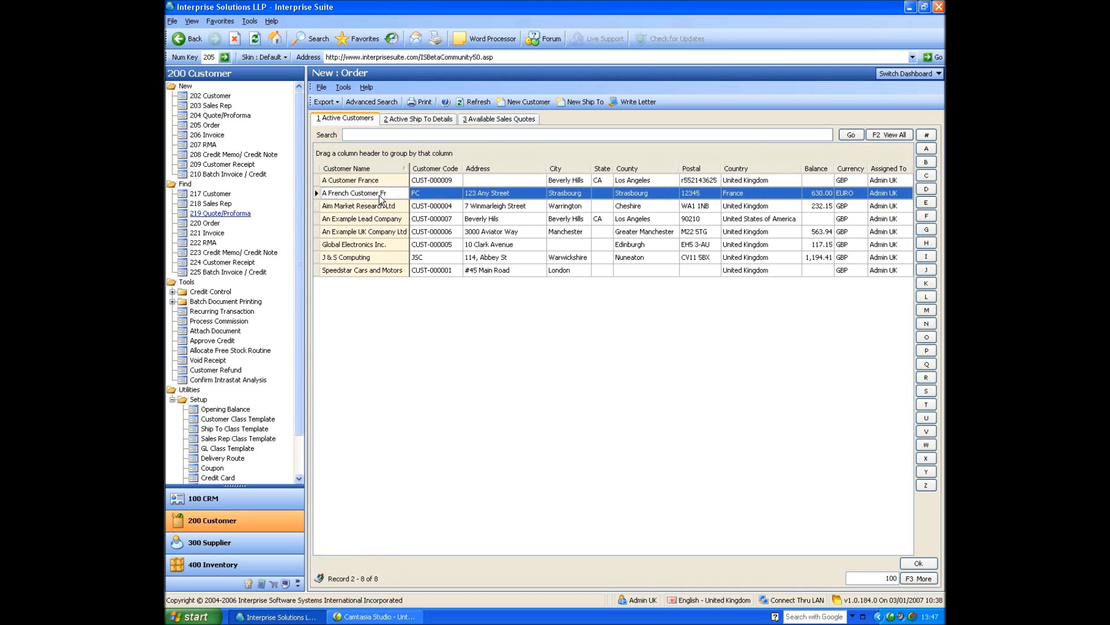
{"action": "double_click", "coordinate": [379, 195]}
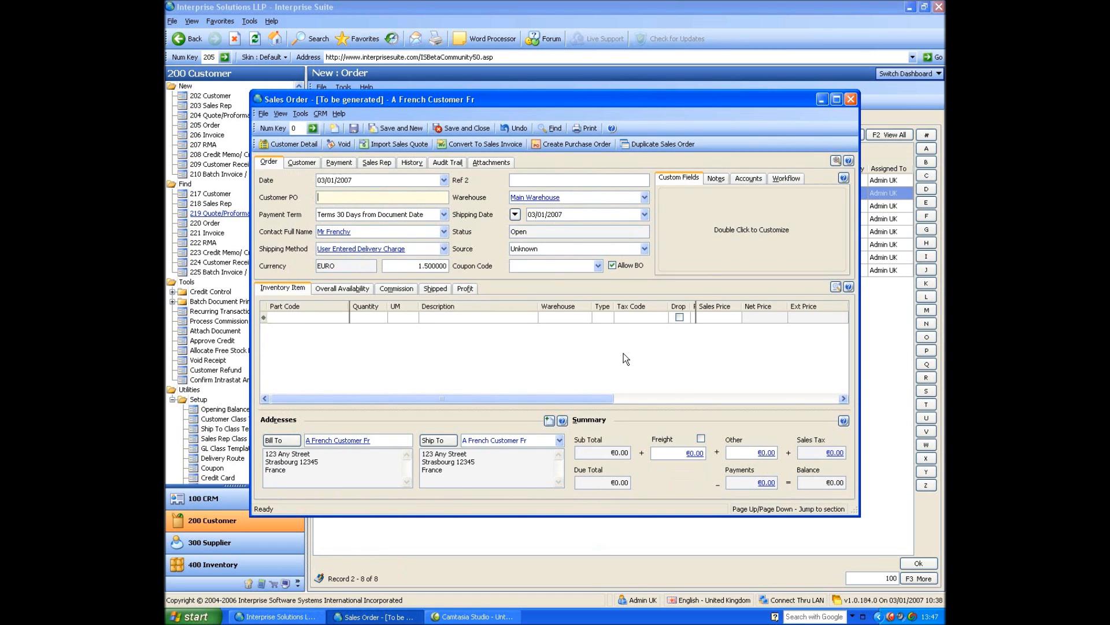
Set the order's customer PO to Verbal and its EURO exchange rate to 1.7.
{"action": "type", "text": "Verbal"}
{"action": "key", "text": "Tab"}
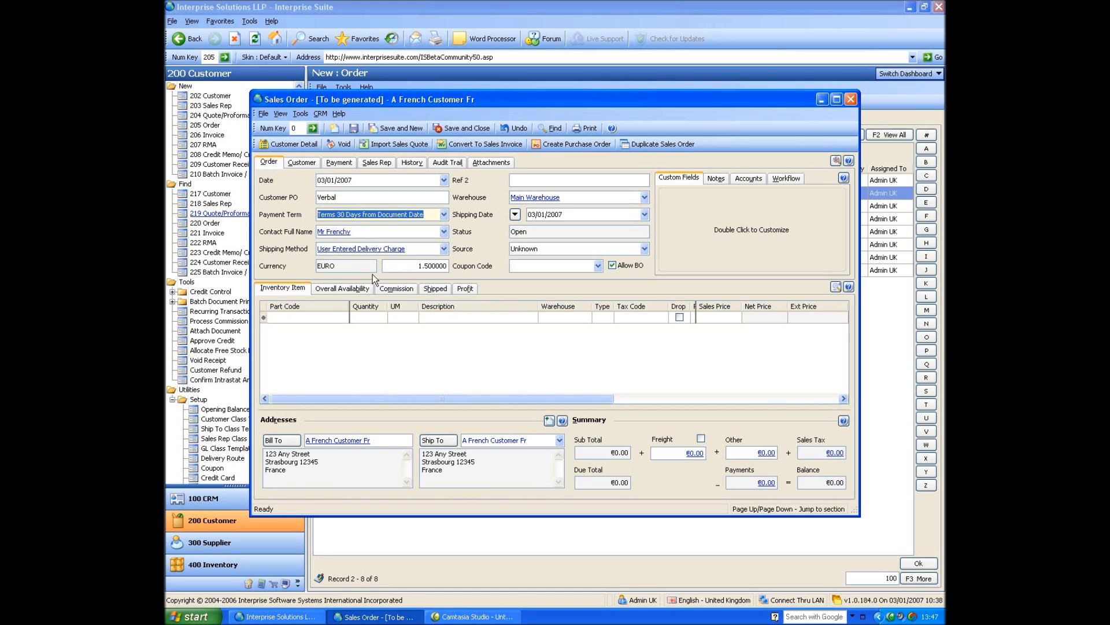
{"action": "left_click", "coordinate": [400, 267]}
{"action": "type", "text": "1.7"}
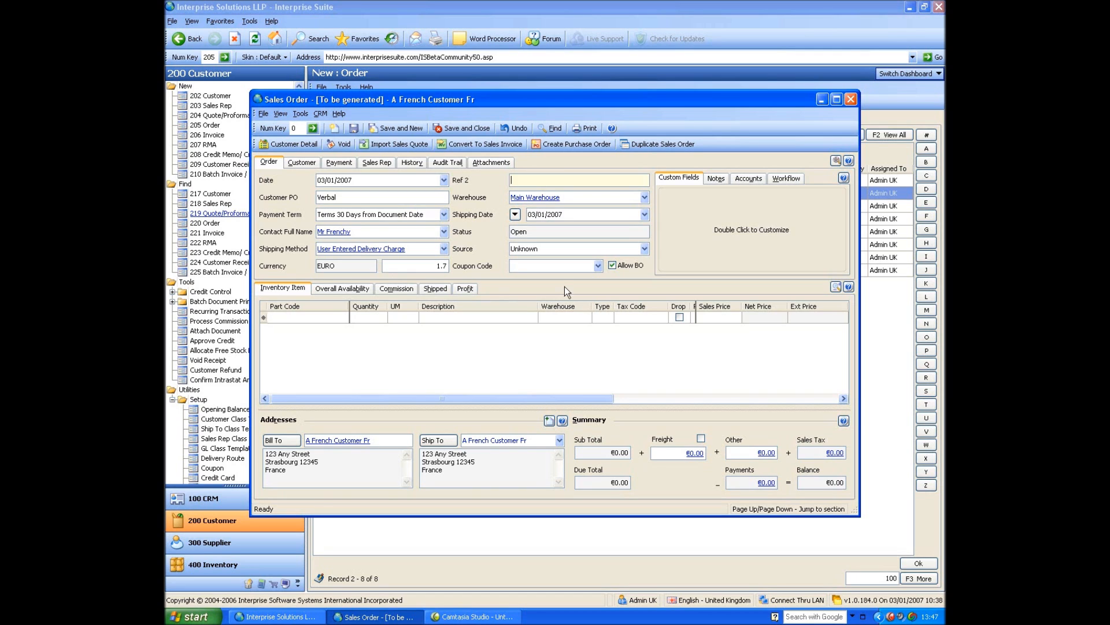
Enlarge the sales order window and select 1 GB Kingston Memory and 2.6 Intel Duo Processor for the order lines.
{"action": "left_click", "coordinate": [324, 316]}
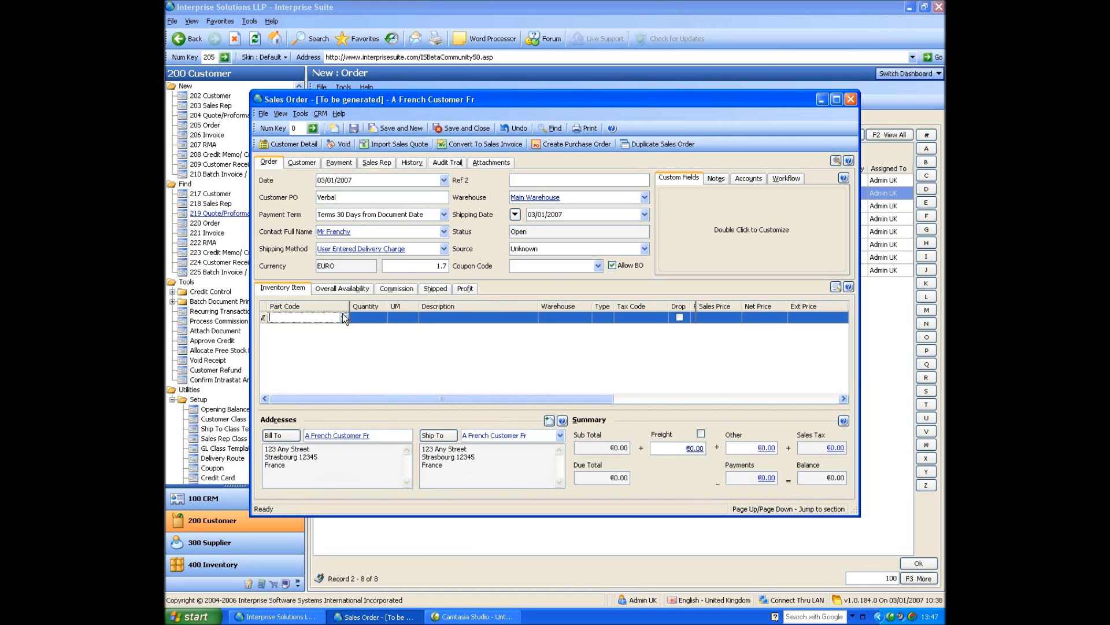
{"action": "left_click_drag", "start_coordinate": [858, 514], "coordinate": [928, 562]}
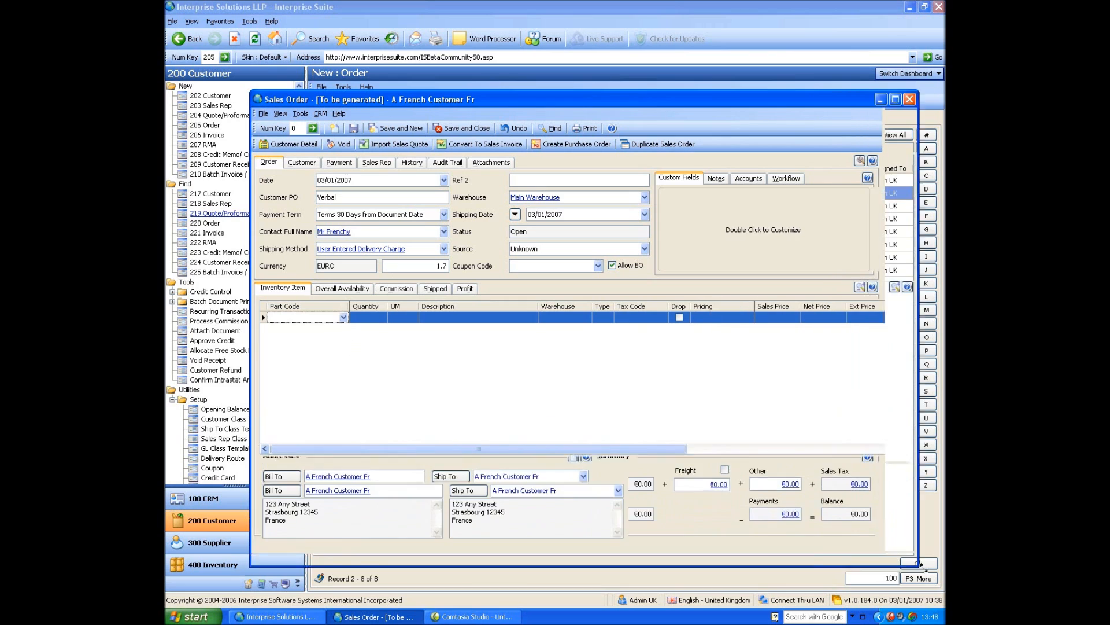
{"action": "left_click", "coordinate": [343, 316]}
{"action": "left_click", "coordinate": [287, 360]}
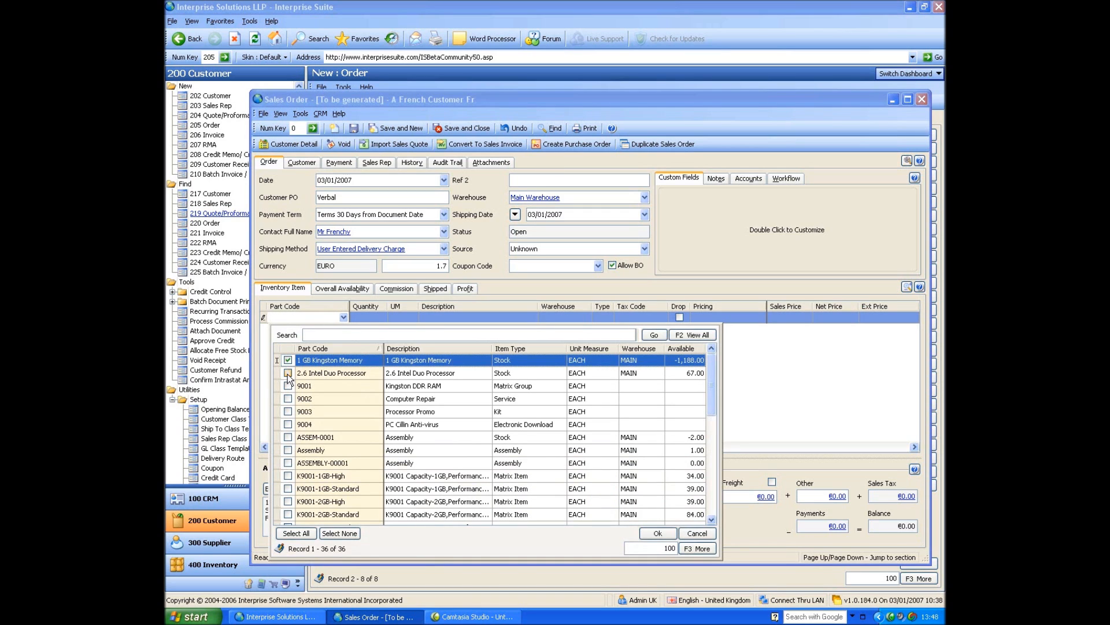
{"action": "left_click", "coordinate": [287, 373]}
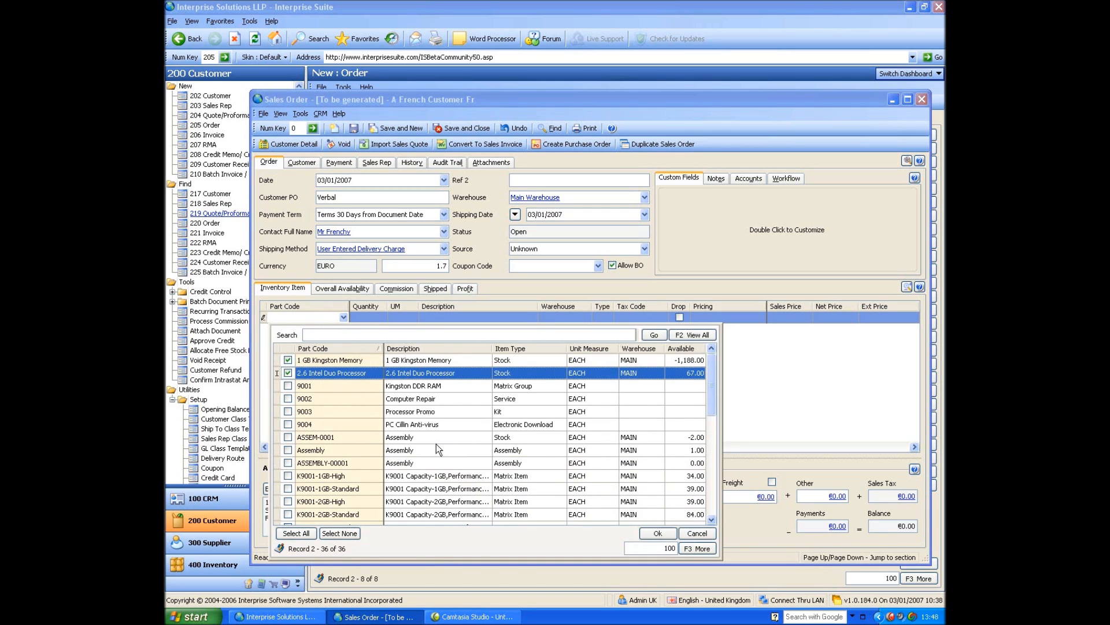